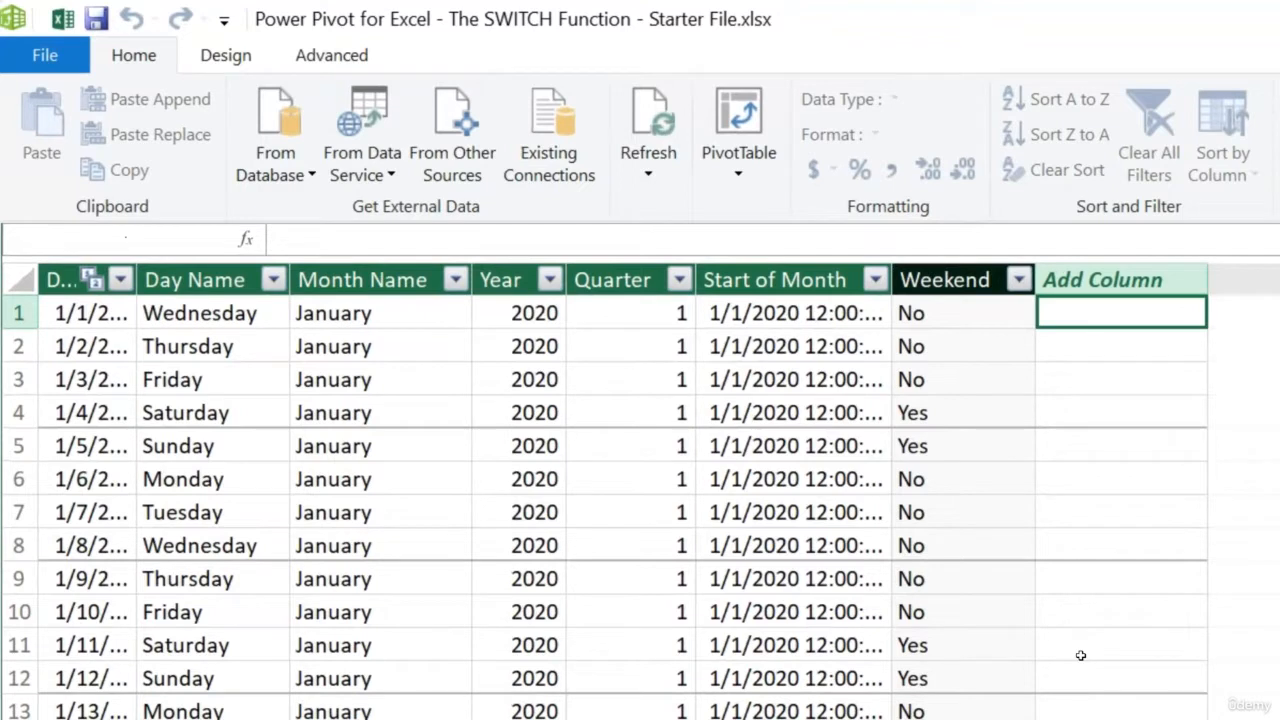
# Step: Start a calculated column named QuarterName in the Dates table with a SWITCH function evaluating Dates[Quarter]
pyautogui.write('Qu')
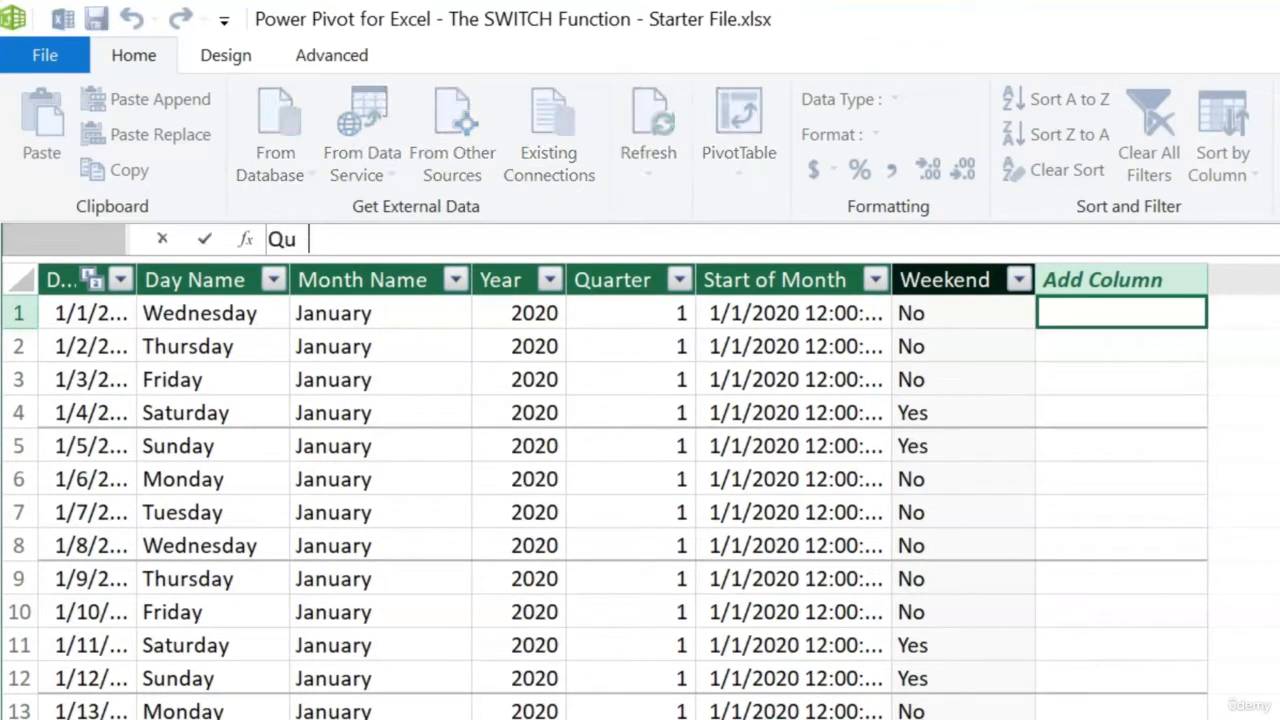
pyautogui.write('arterName:')
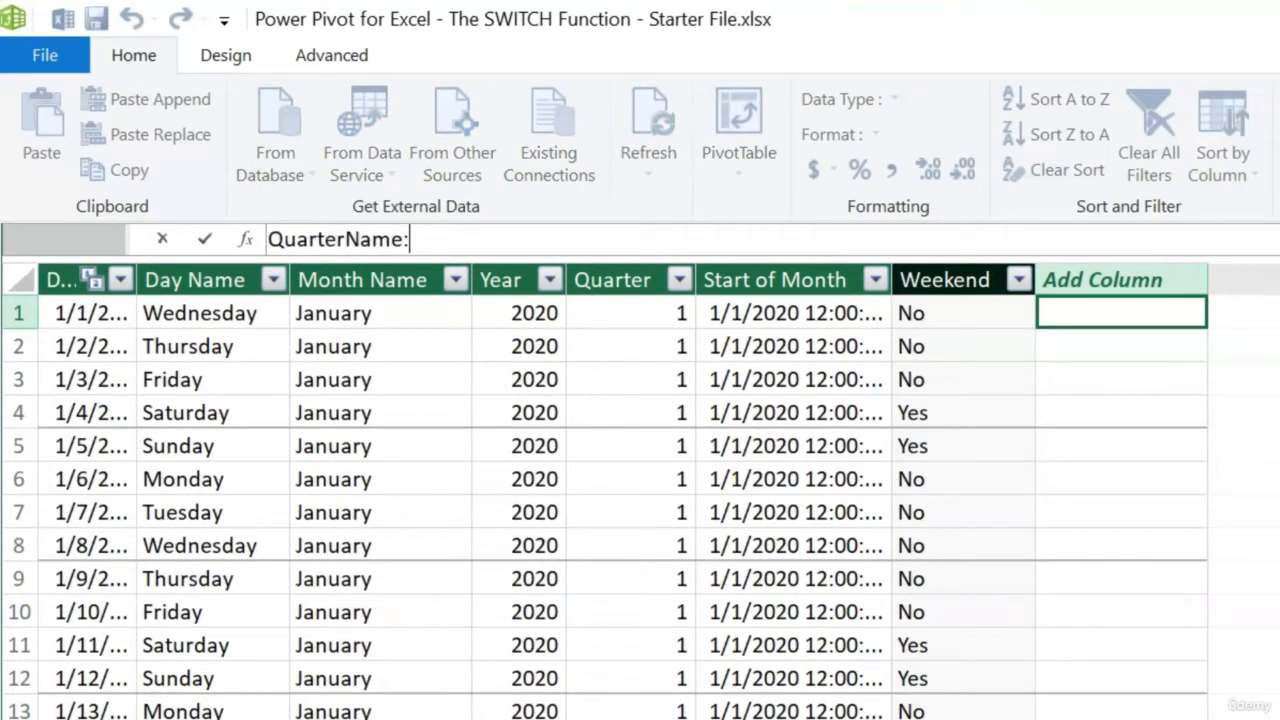
pyautogui.write('=swi')
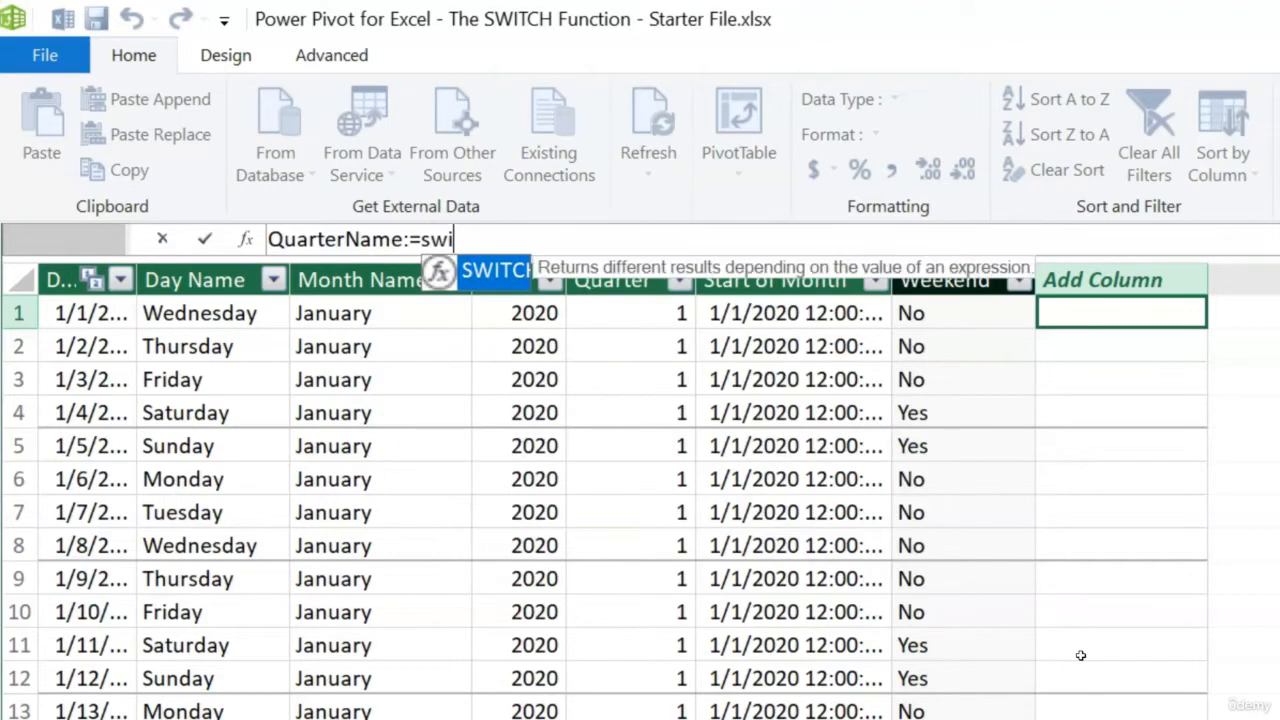
pyautogui.press('Tab')
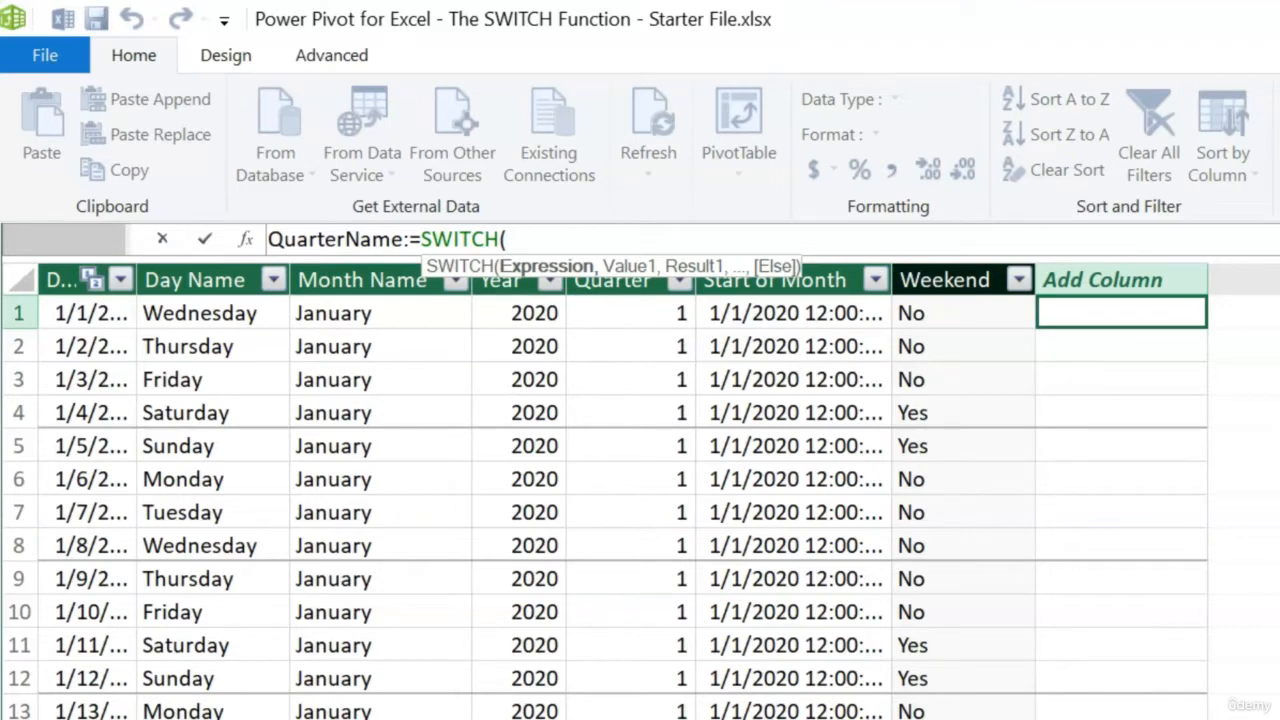
pyautogui.write('quar')
pyautogui.press('Tab')
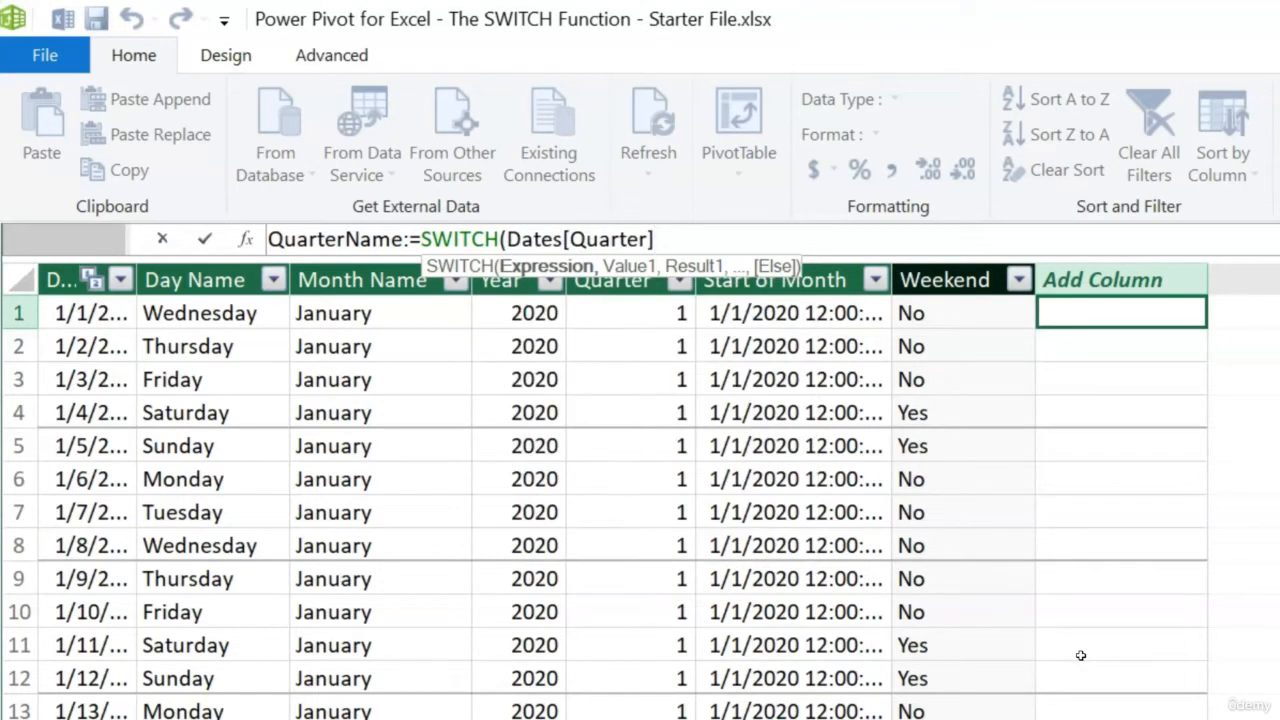
pyautogui.write(',')
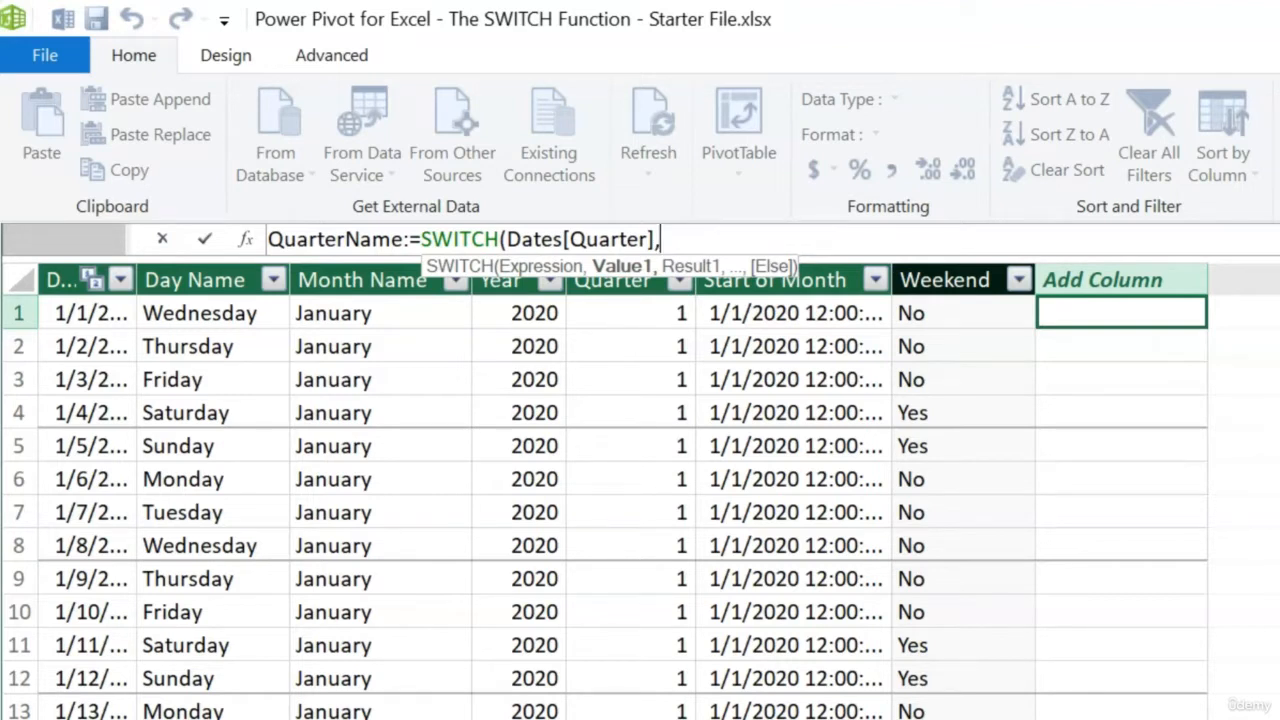
# Step: Complete the SWITCH formula by mapping 1 to "Q1", 2 to "Q2", 3 to "Q3" and 4 to "Q4", and commit it
pyautogui.write('1,')
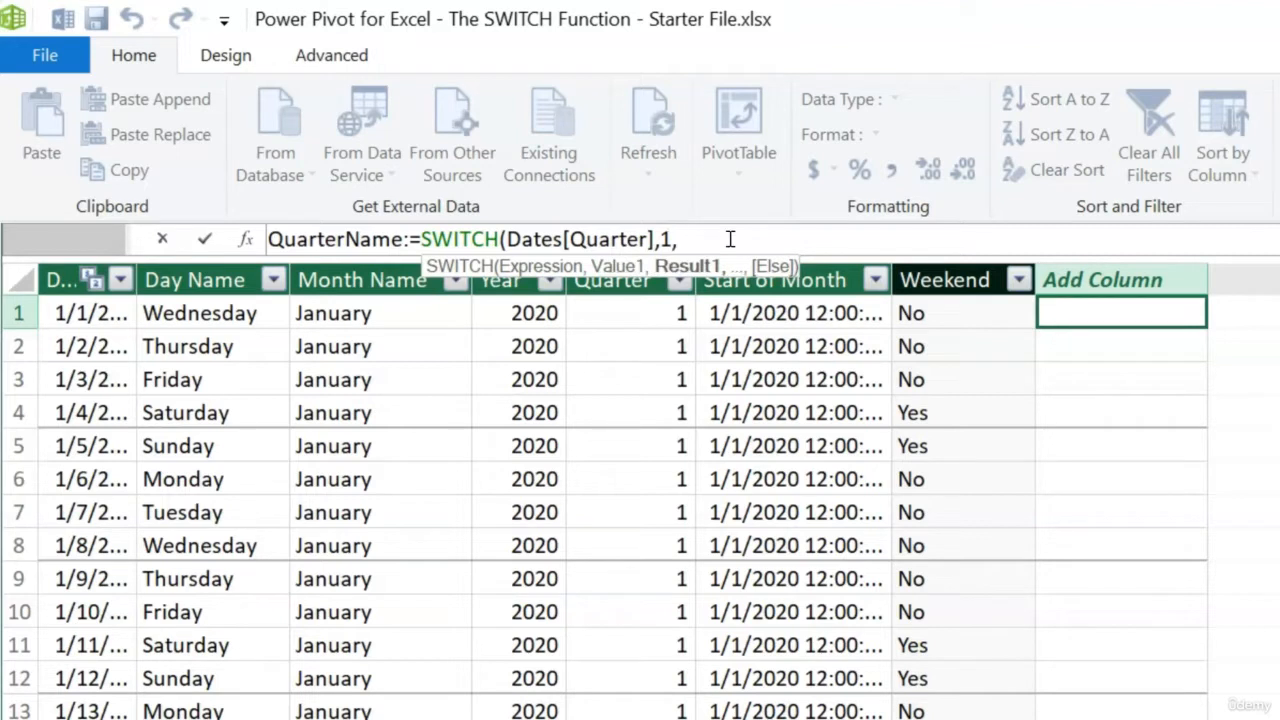
pyautogui.write('"Q1"')
pyautogui.write(',')
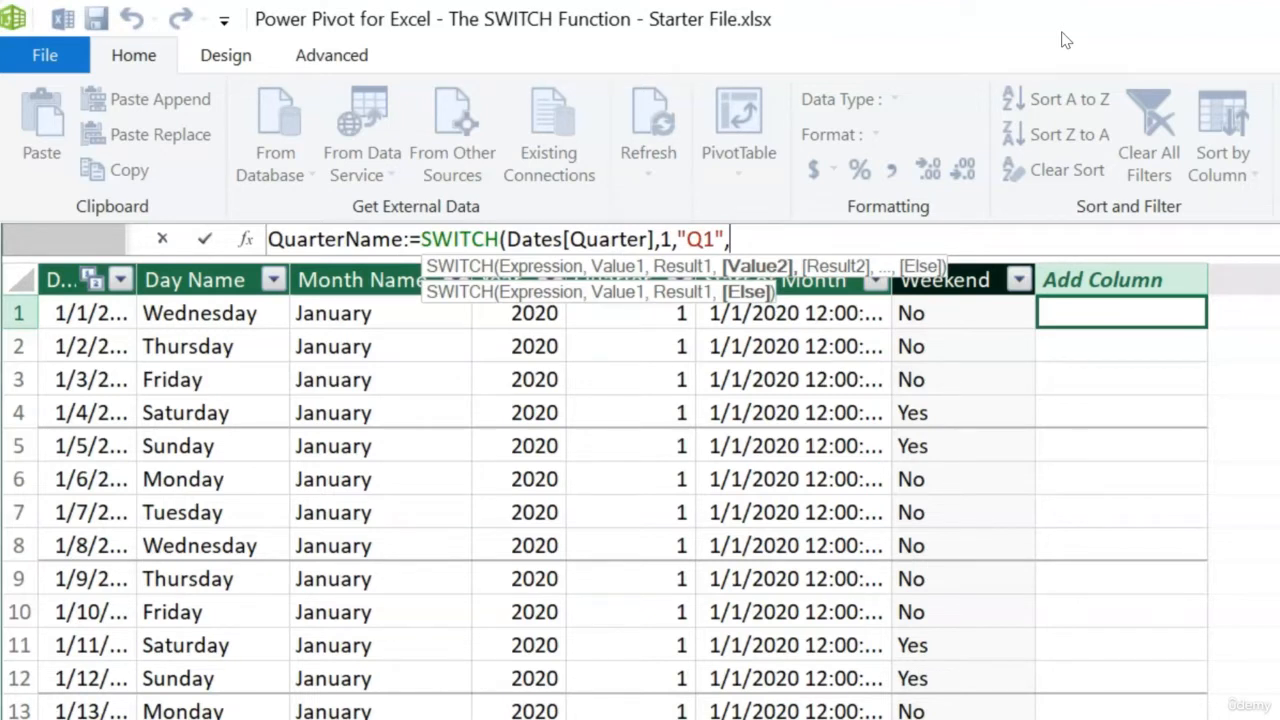
pyautogui.write('2,')
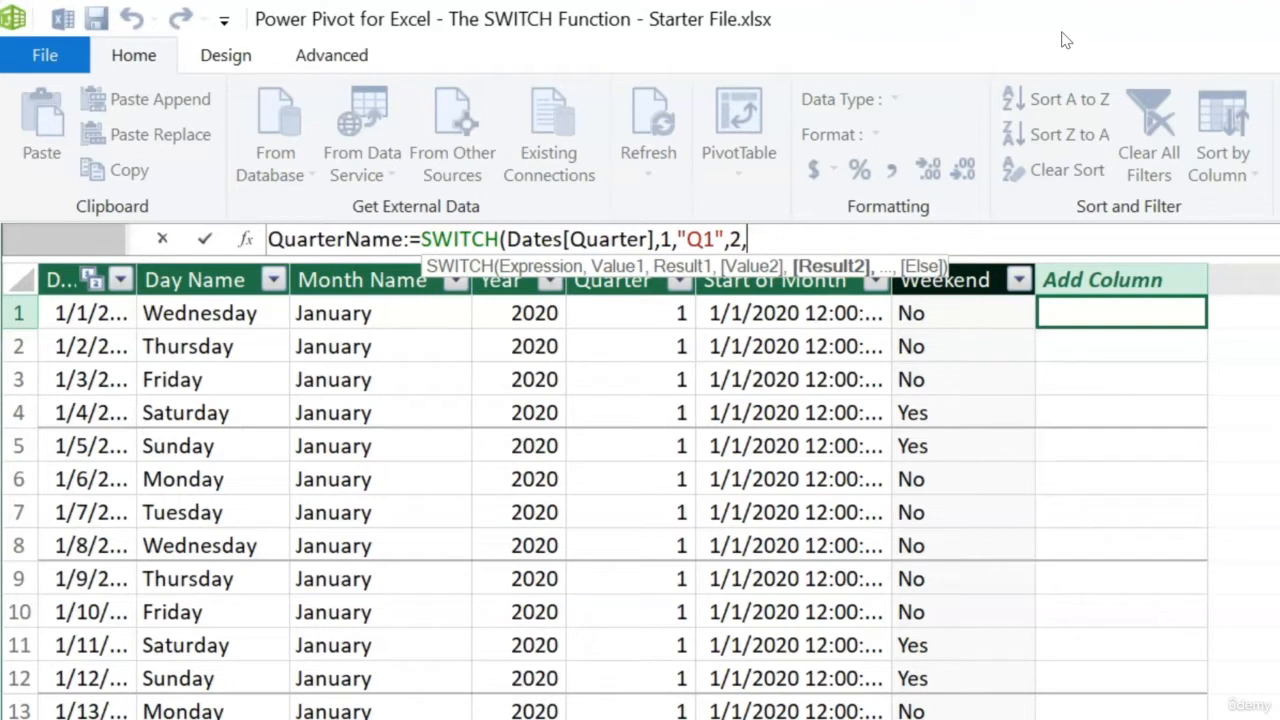
pyautogui.write('"Q2",')
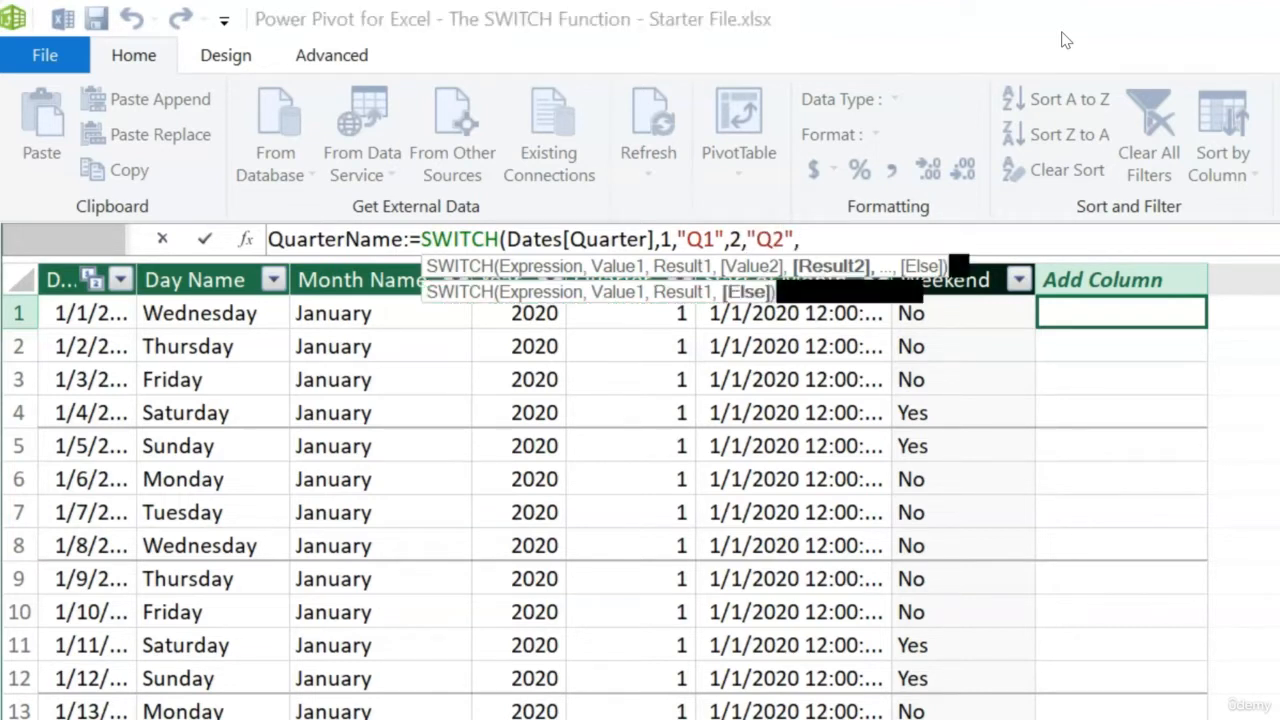
pyautogui.write('3')
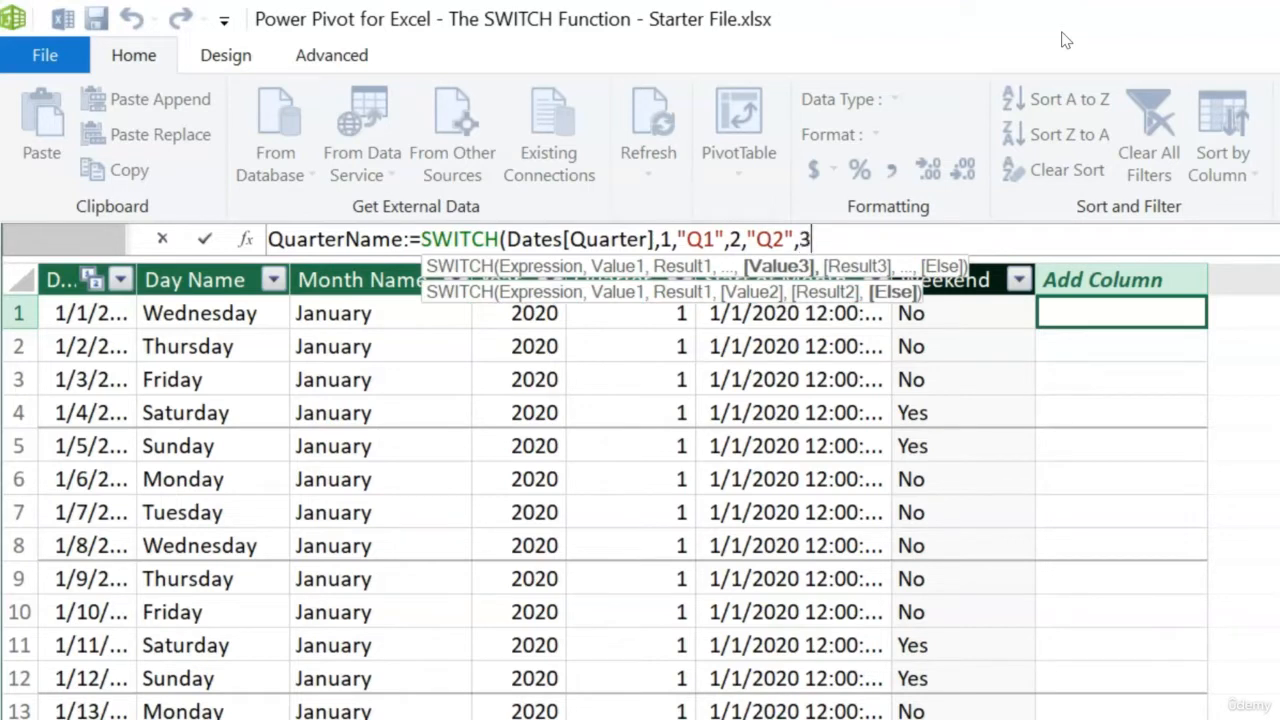
pyautogui.write(',"Q')
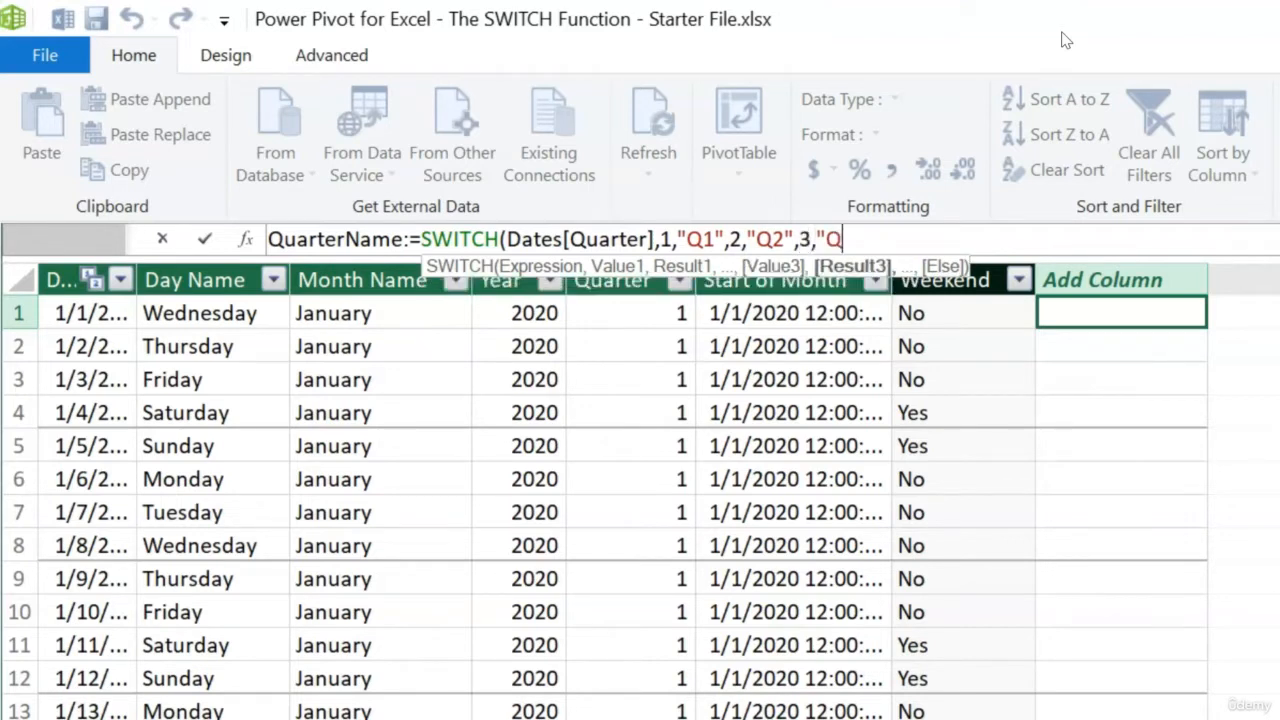
pyautogui.write('3",4,')
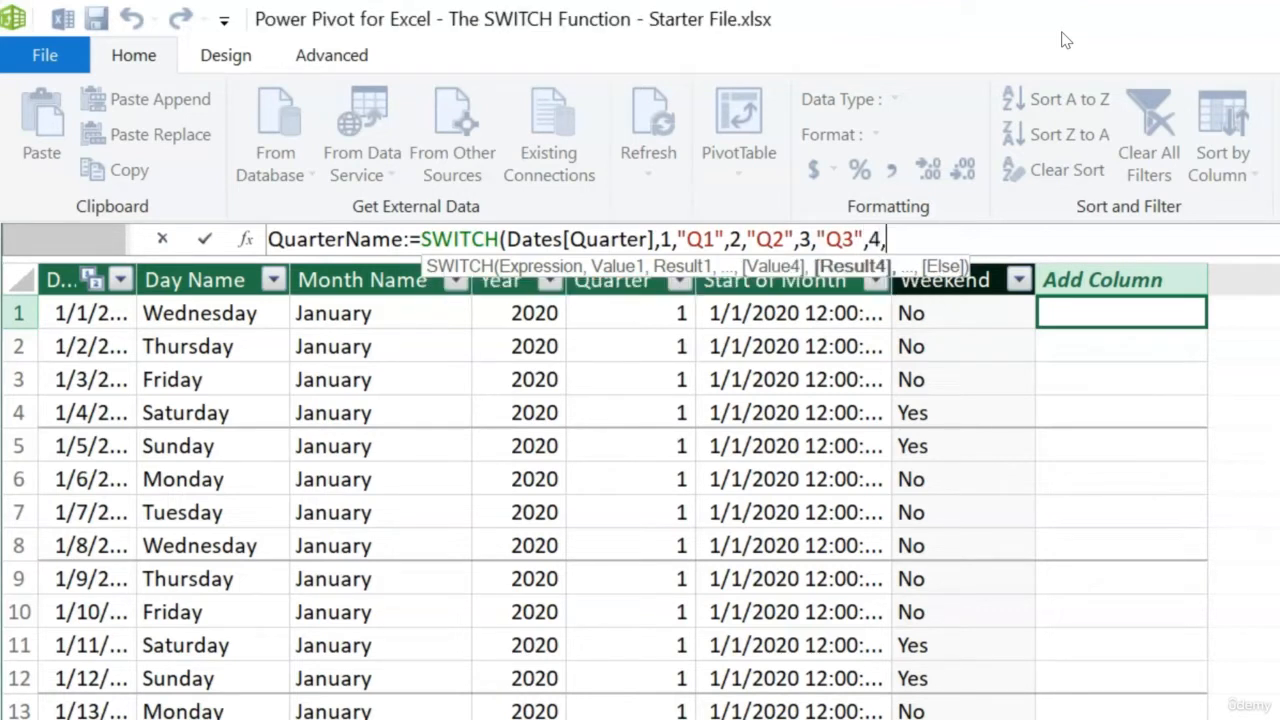
pyautogui.write('"Q4")')
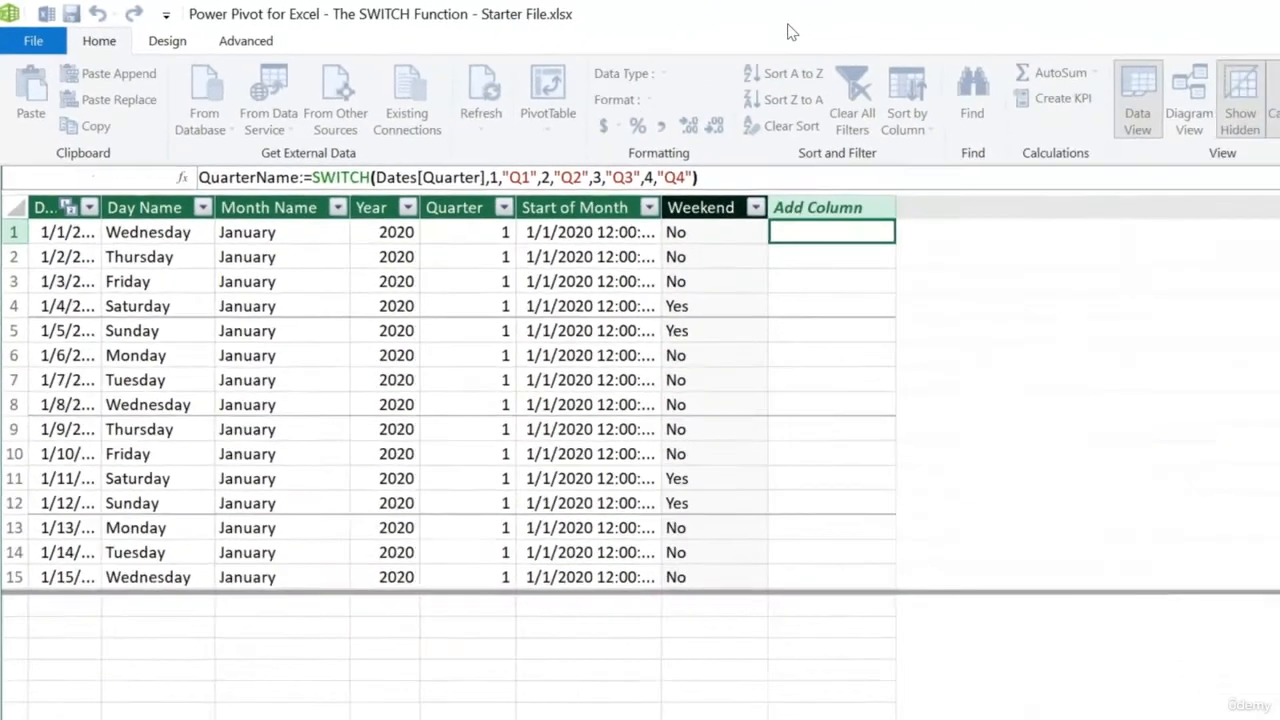
pyautogui.press('Return')
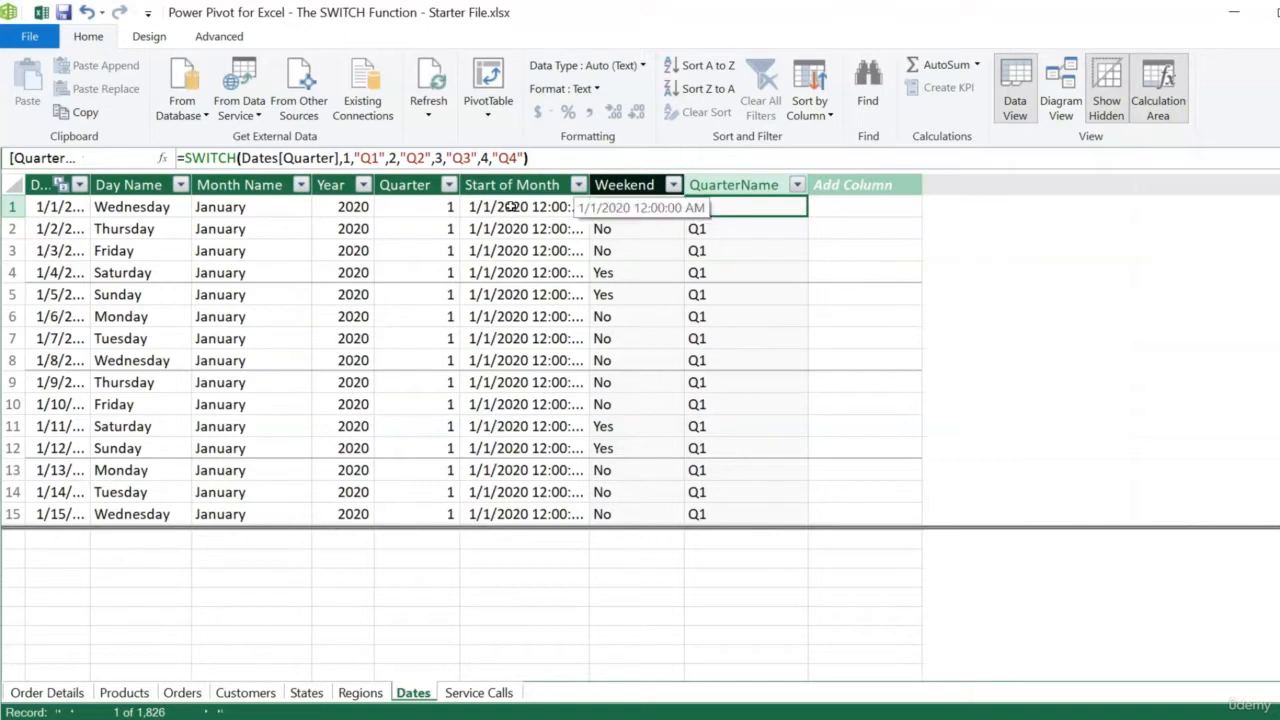
# Step: Filter the Quarter column to show only quarter 4 and check the QuarterName values
pyautogui.click(450, 186)
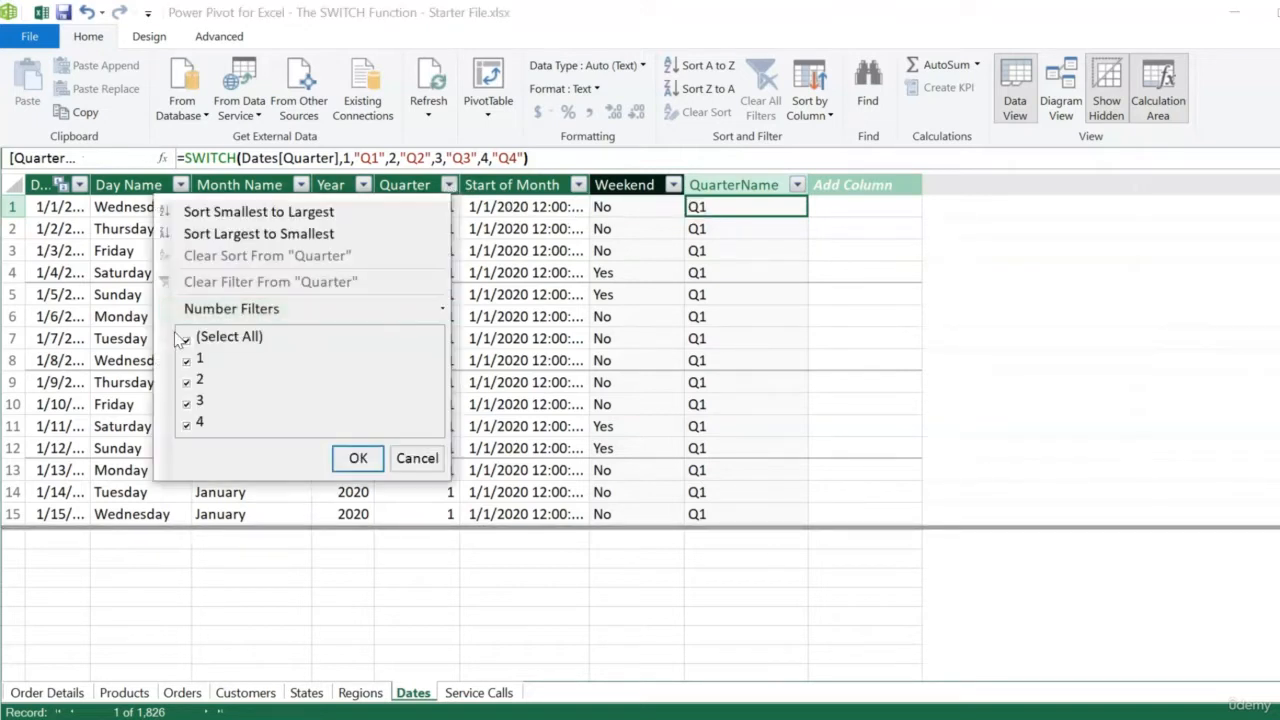
pyautogui.click(187, 341)
pyautogui.click(186, 424)
pyautogui.click(358, 458)
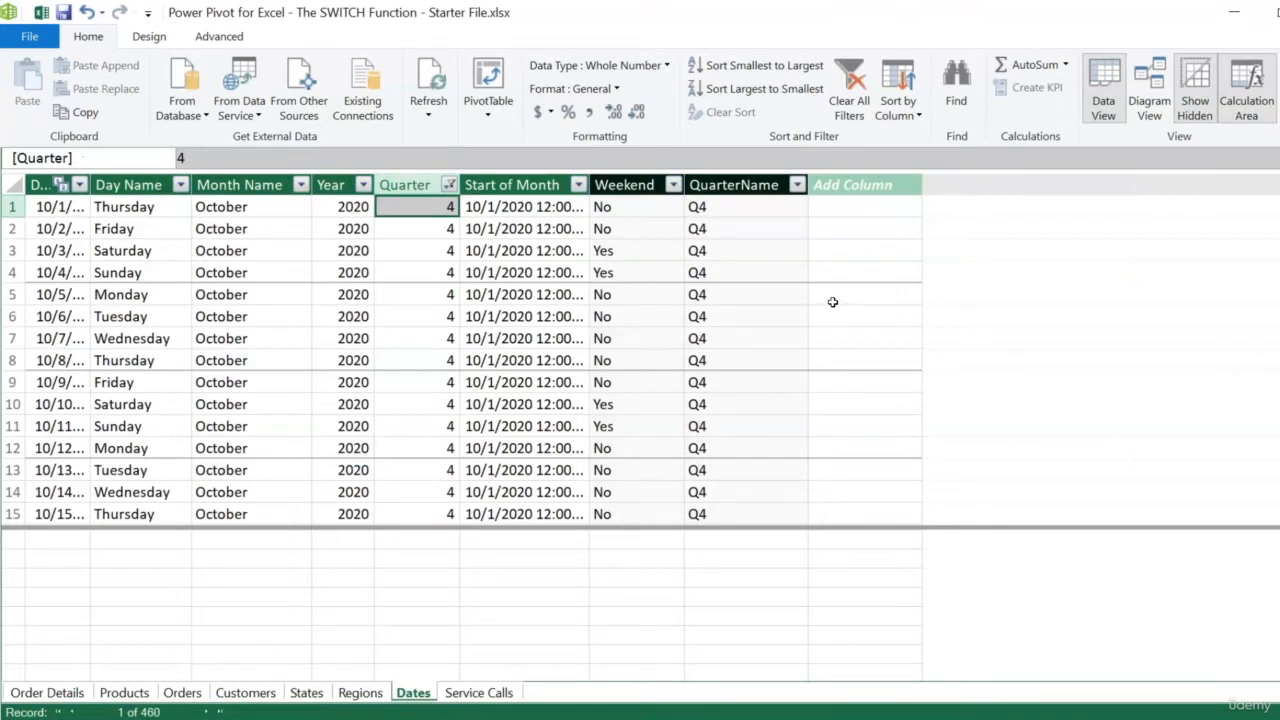
# Step: Filter the Quarter column to quarter 2 only to check the QuarterName values, and clear all filters
pyautogui.click(450, 185)
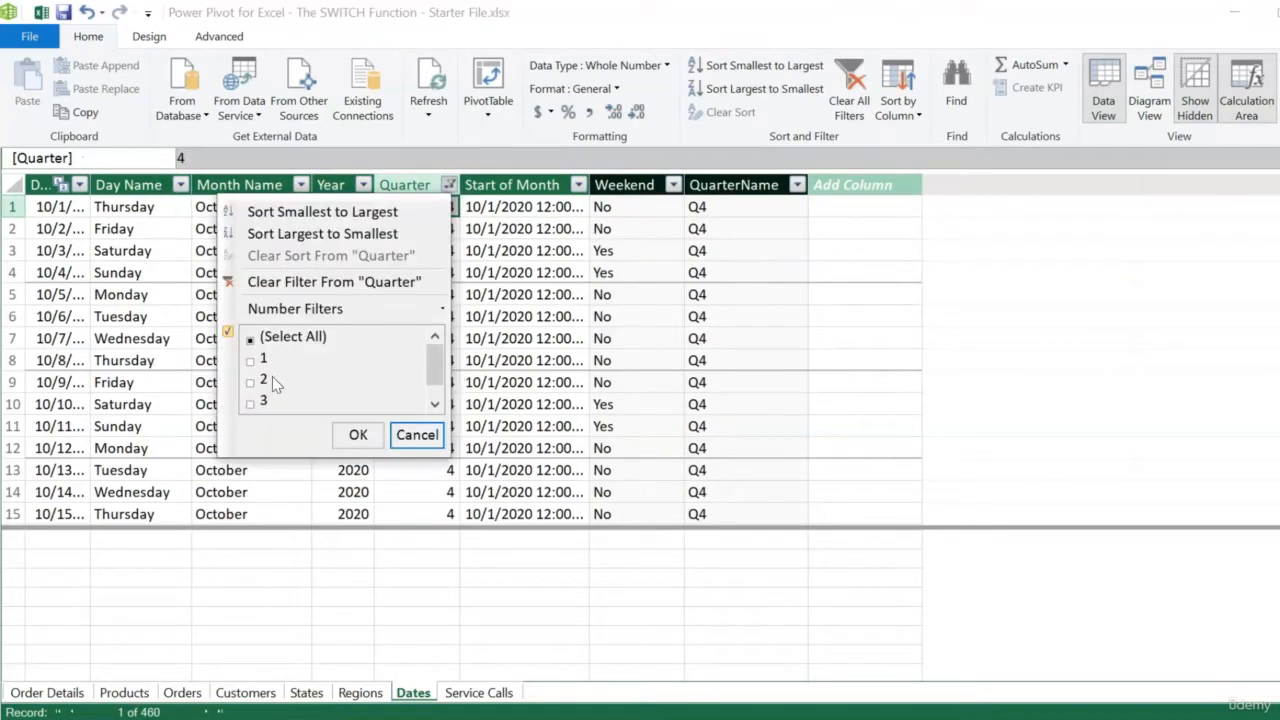
pyautogui.click(251, 382)
pyautogui.click(251, 339)
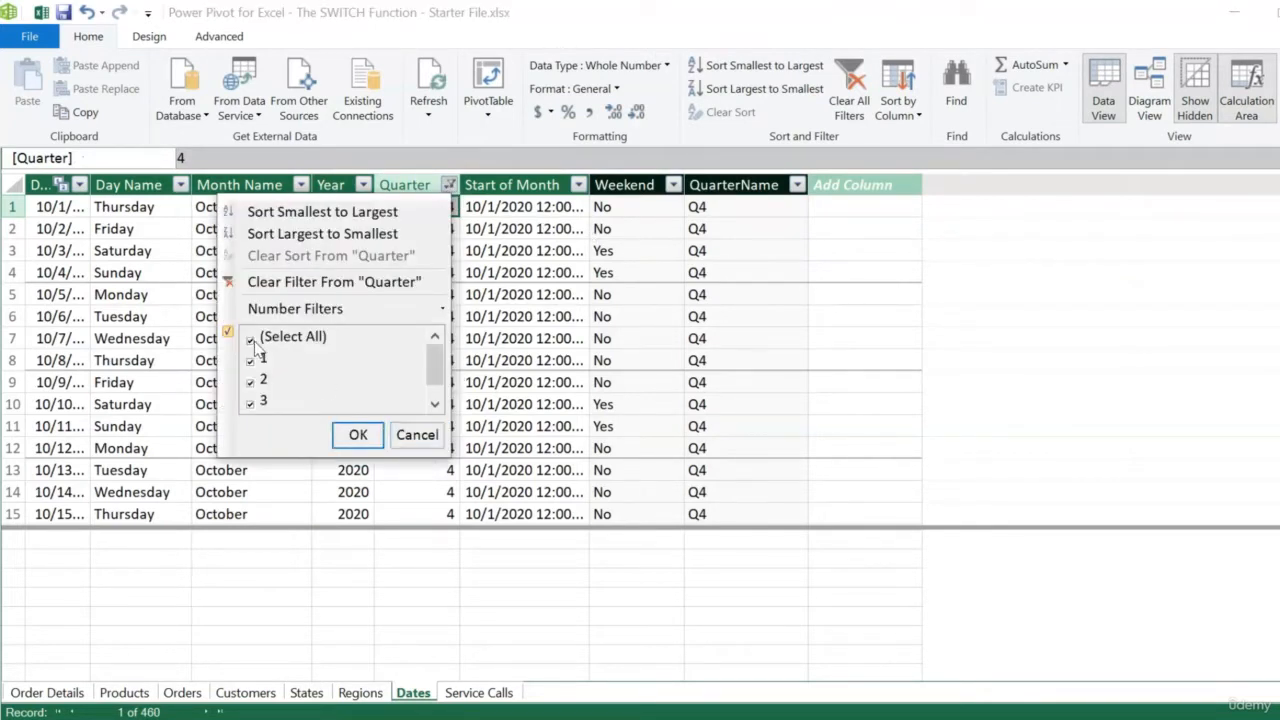
pyautogui.click(251, 339)
pyautogui.click(251, 381)
pyautogui.click(352, 435)
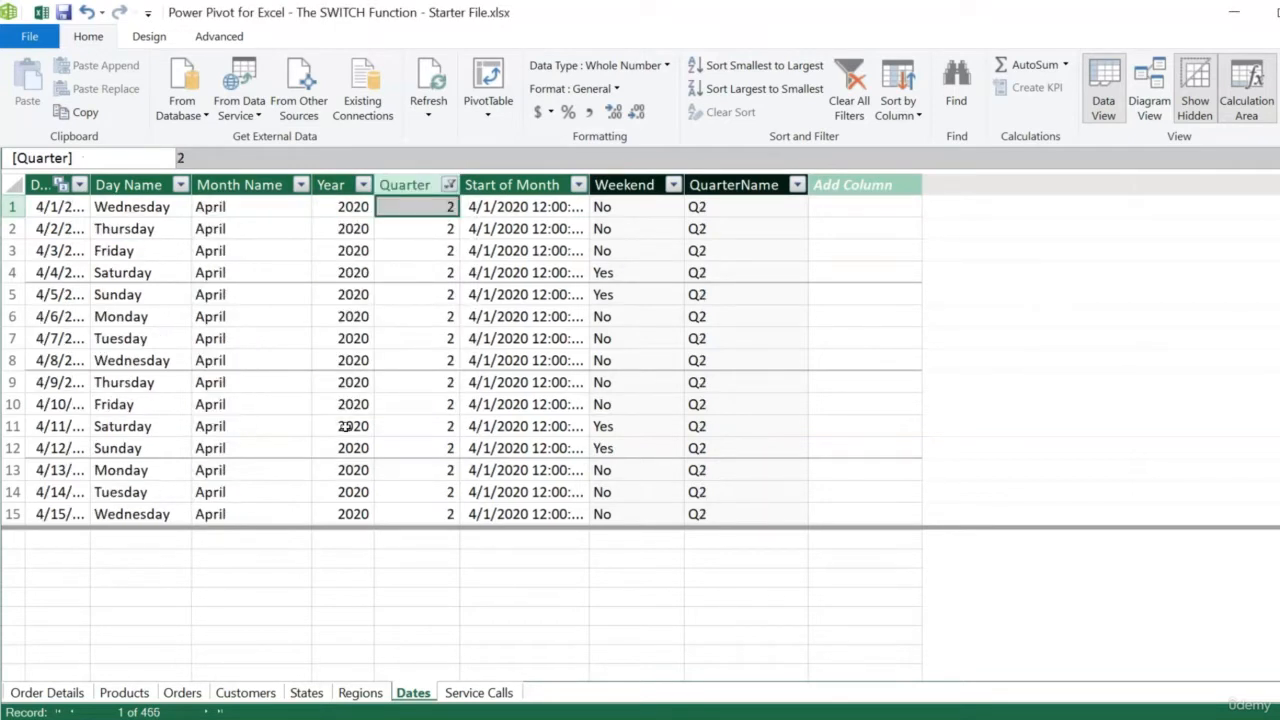
pyautogui.click(850, 90)
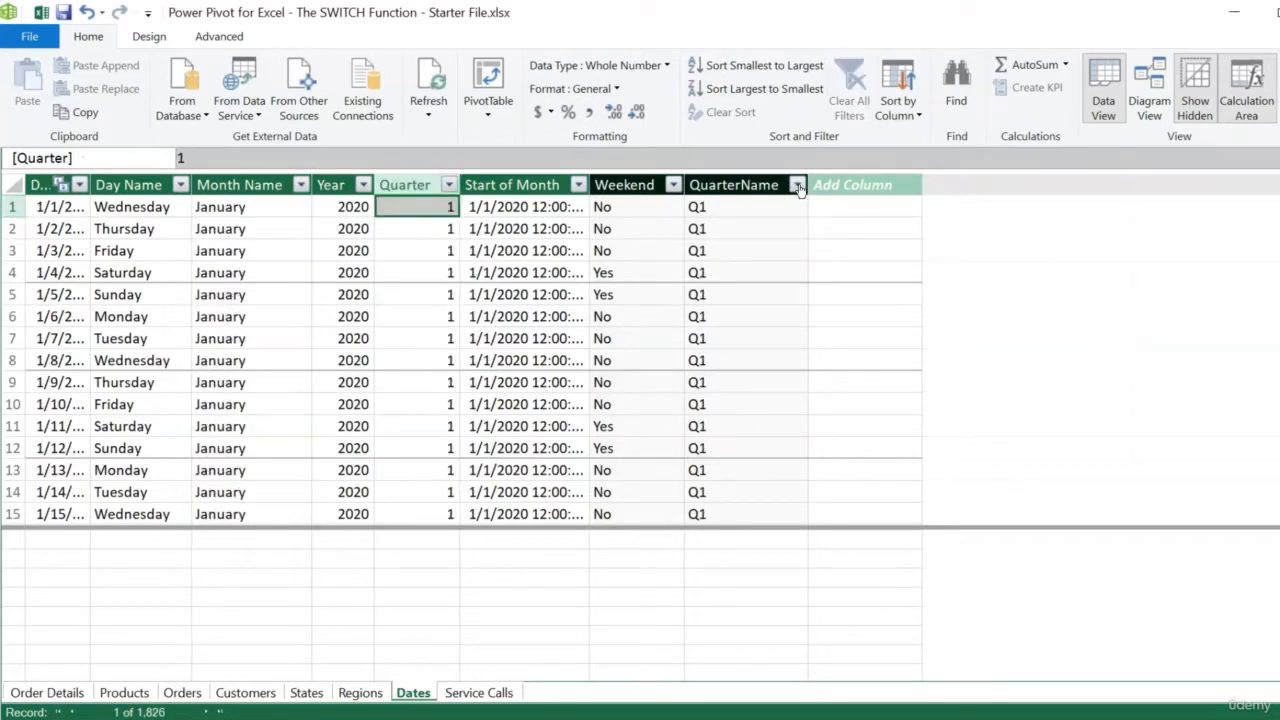
# Step: Remove the value 4 from the QuarterName formula so that "Q4" serves as the SWITCH else result
pyautogui.click(767, 205)
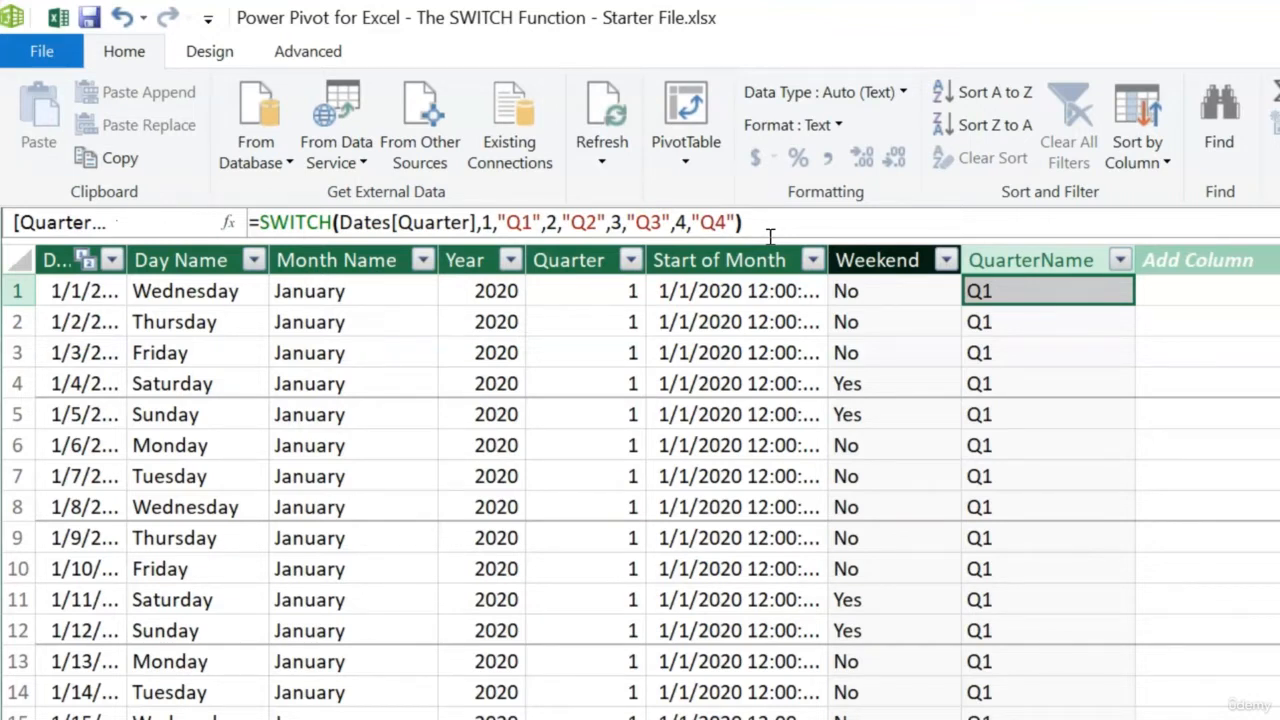
pyautogui.click(697, 224)
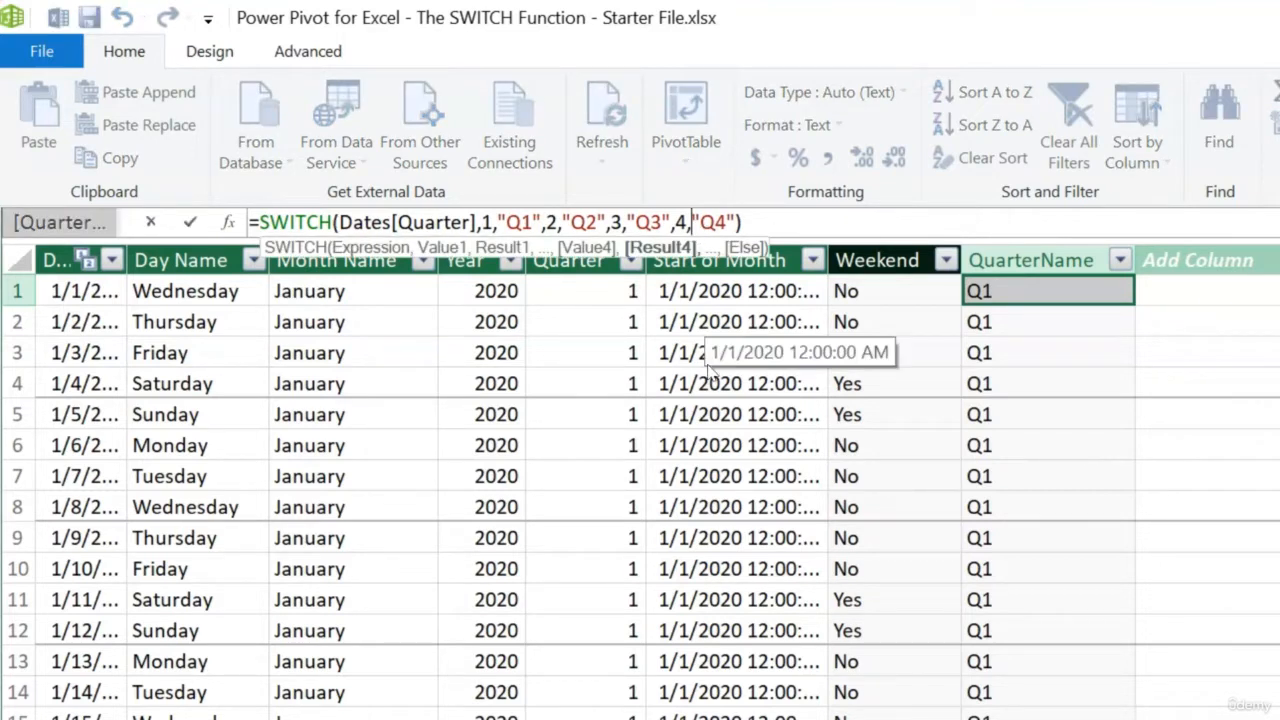
pyautogui.press('BackSpace')
pyautogui.press('BackSpace')
pyautogui.write(',')
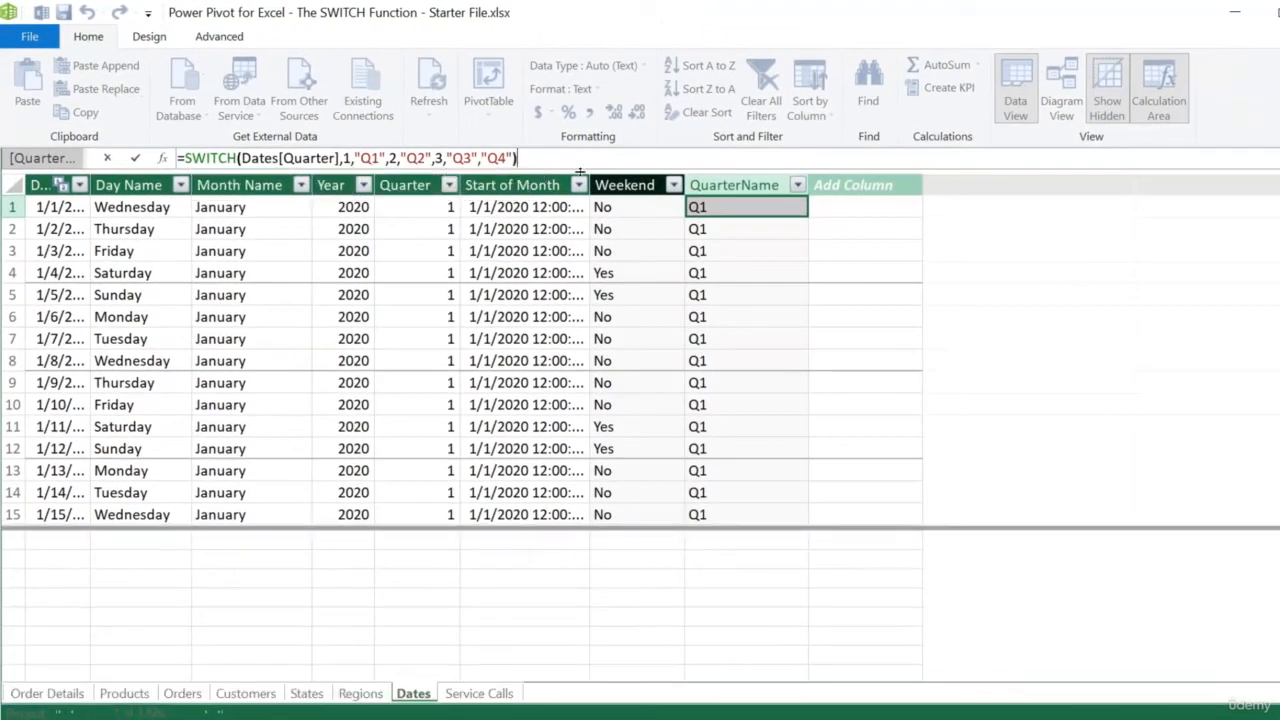
pyautogui.press('Return')
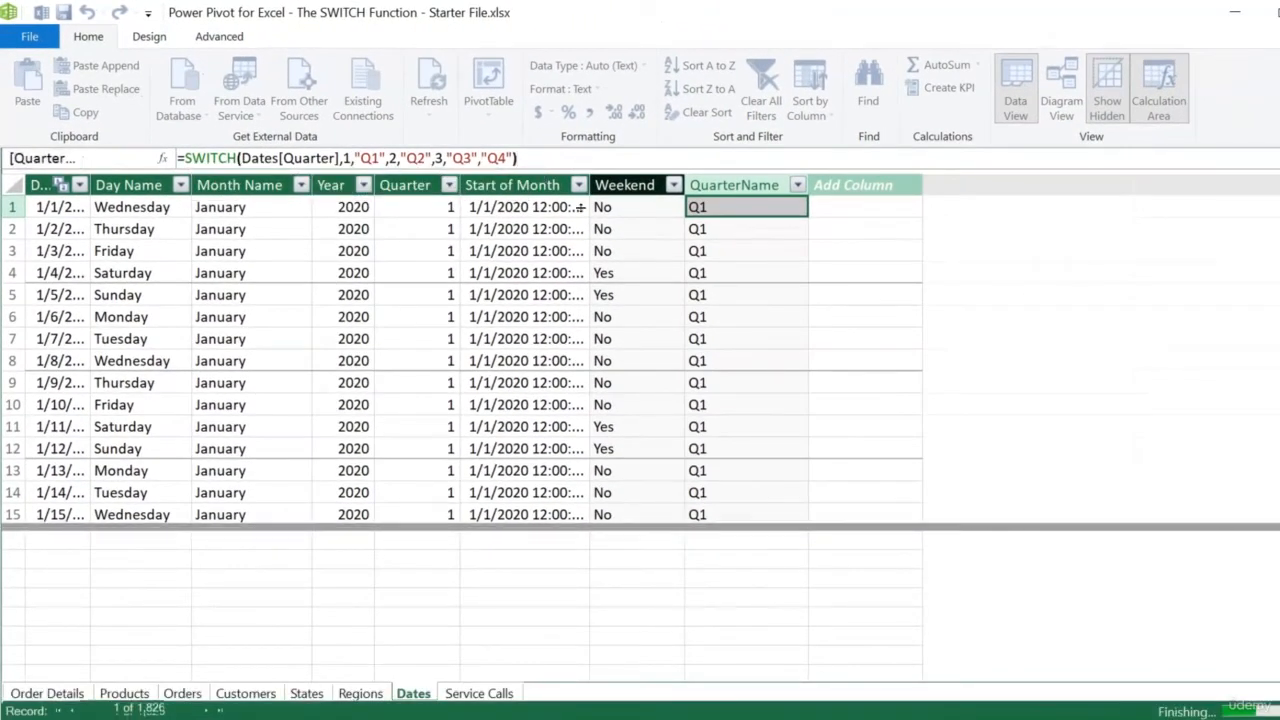
# Step: Check the edited QuarterName formula by filtering the Quarter column to 4, and clear the filter
pyautogui.click(449, 185)
pyautogui.click(258, 340)
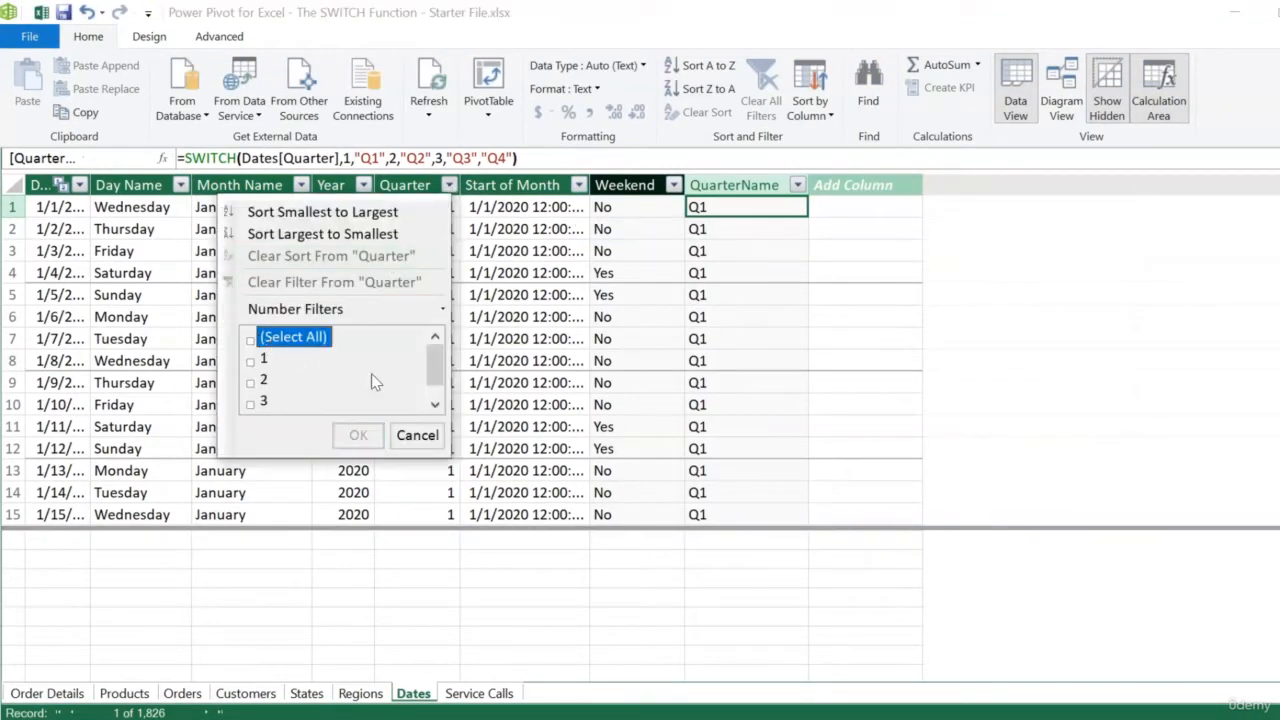
pyautogui.scroll(-1, 434, 370)
pyautogui.click(260, 402)
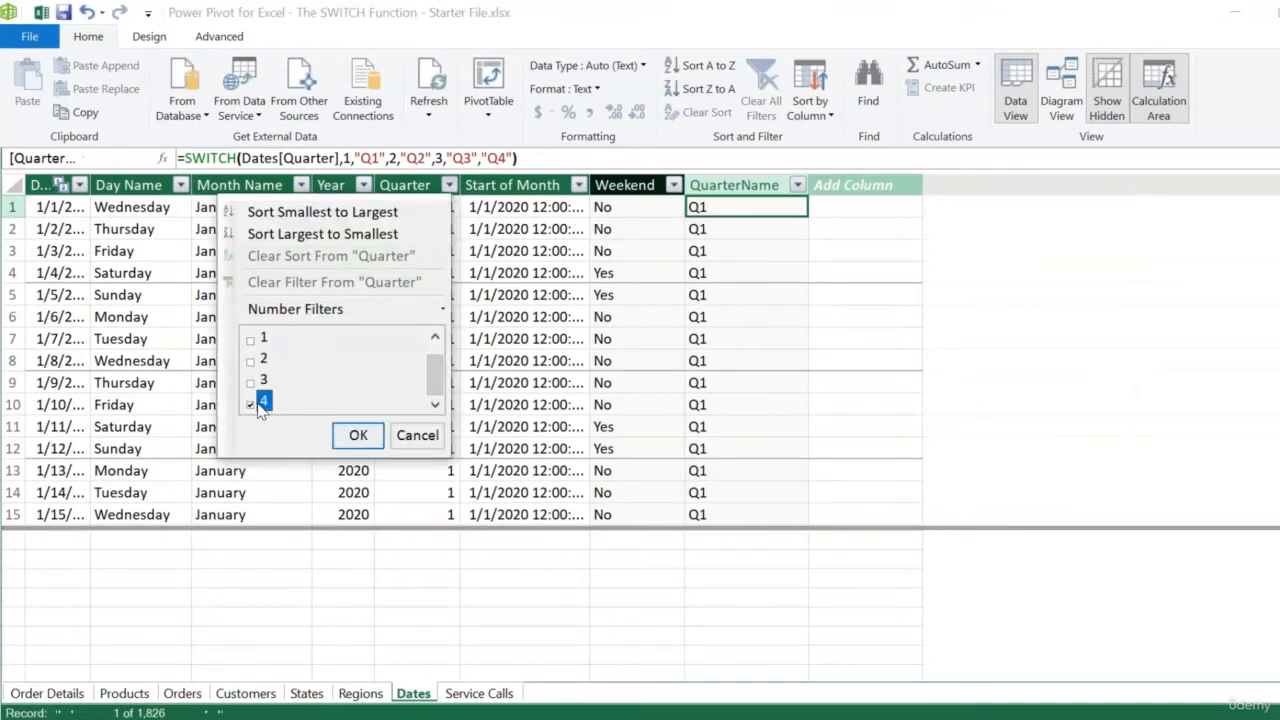
pyautogui.click(338, 434)
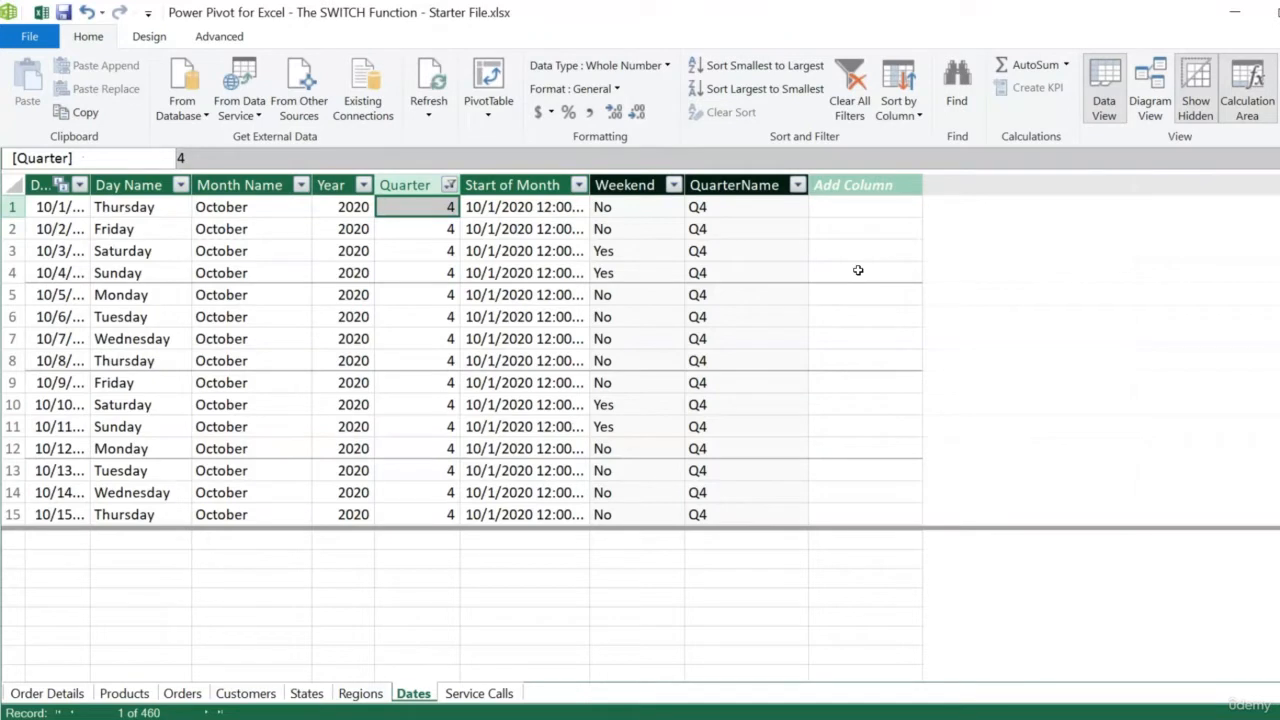
pyautogui.click(866, 114)
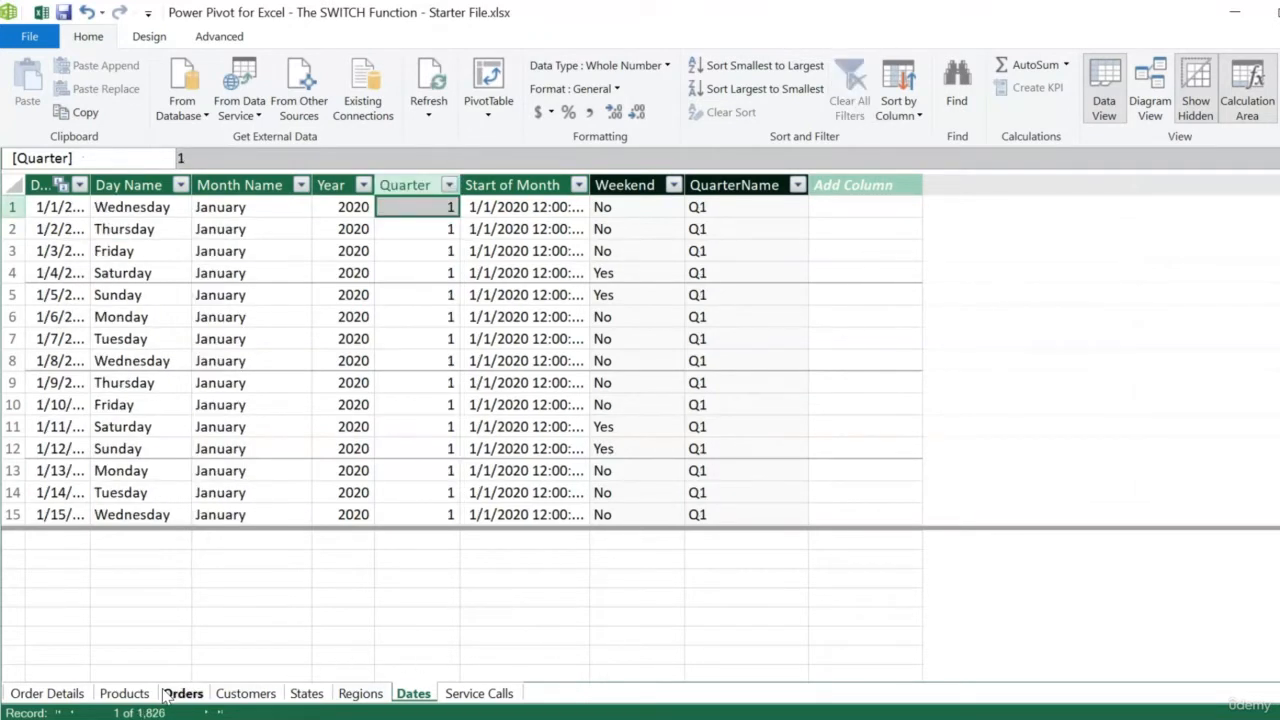
# Step: Open the Products table, widen the Name column to fit the product names, and review the list
pyautogui.click(124, 693)
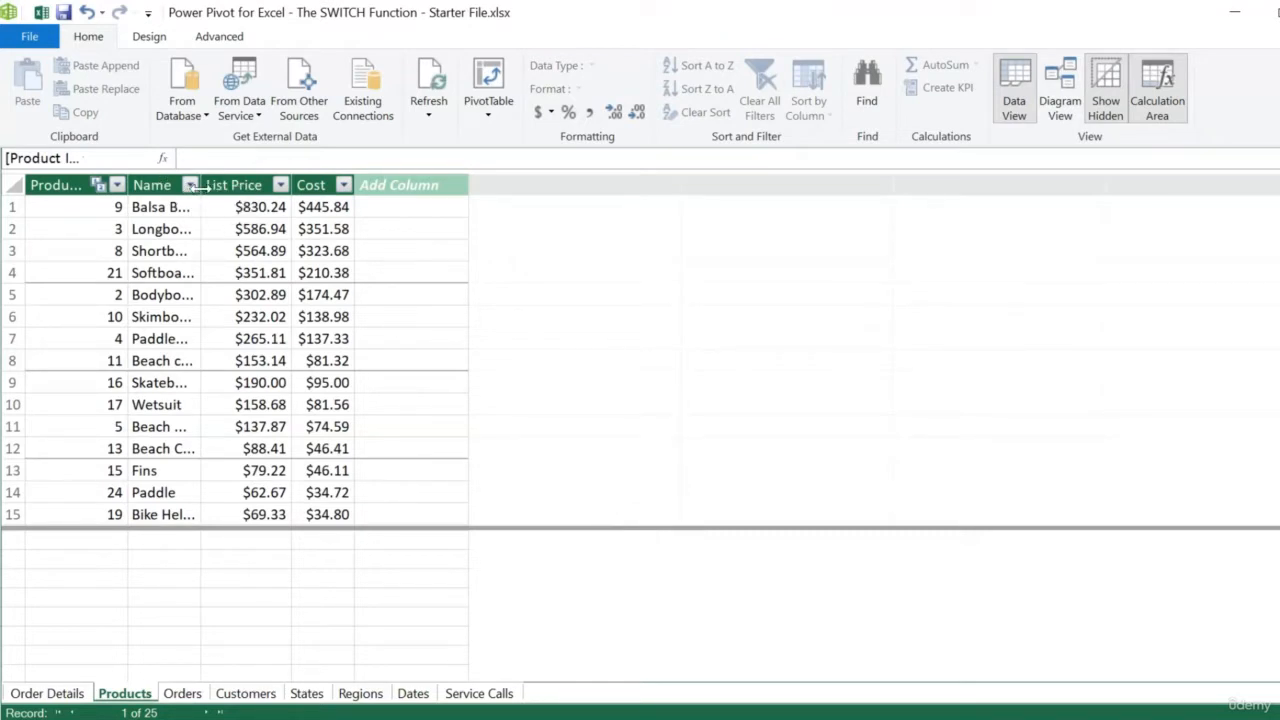
pyautogui.moveTo(200, 185); pyautogui.dragTo(258, 185)
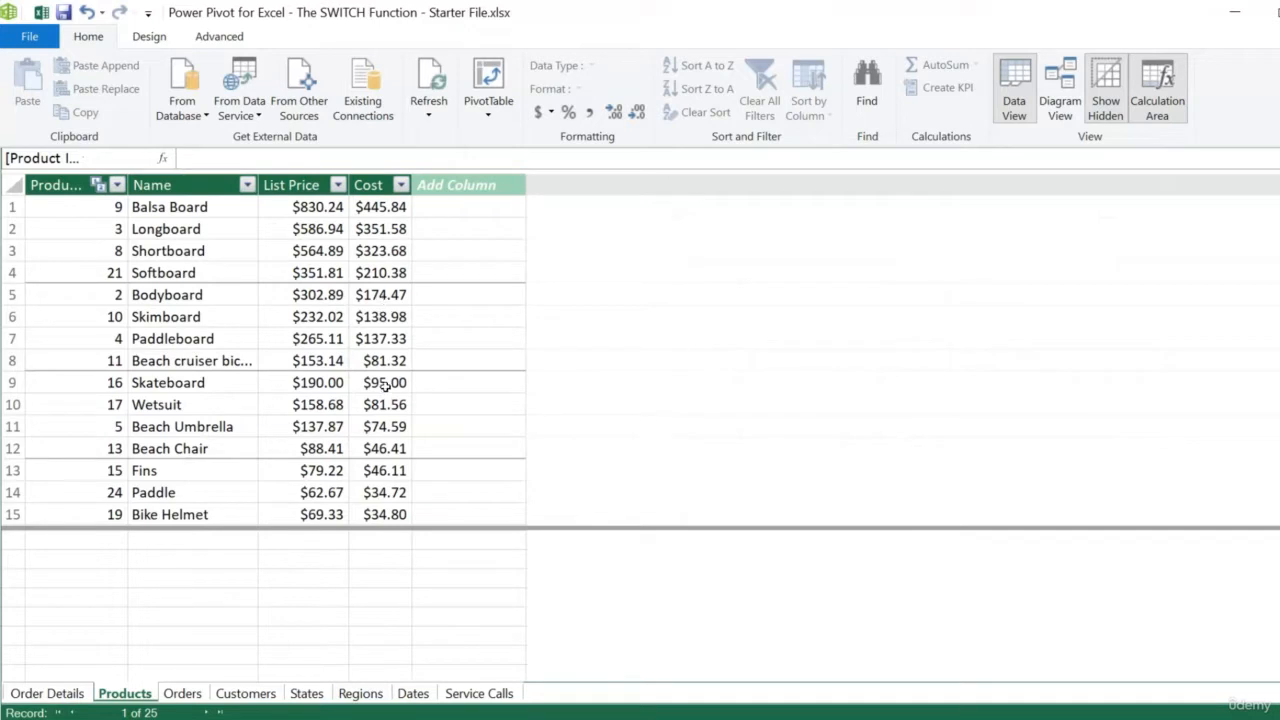
pyautogui.click(200, 207)
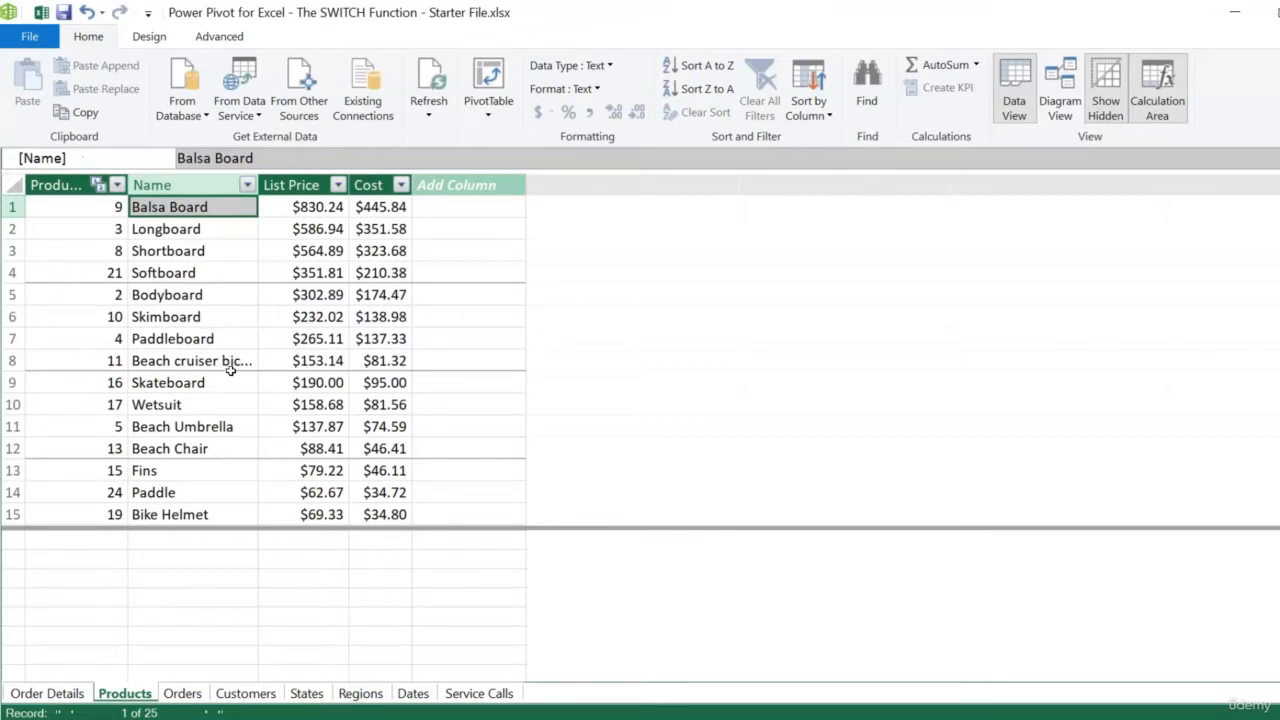
pyautogui.scroll(-3, 230, 370)
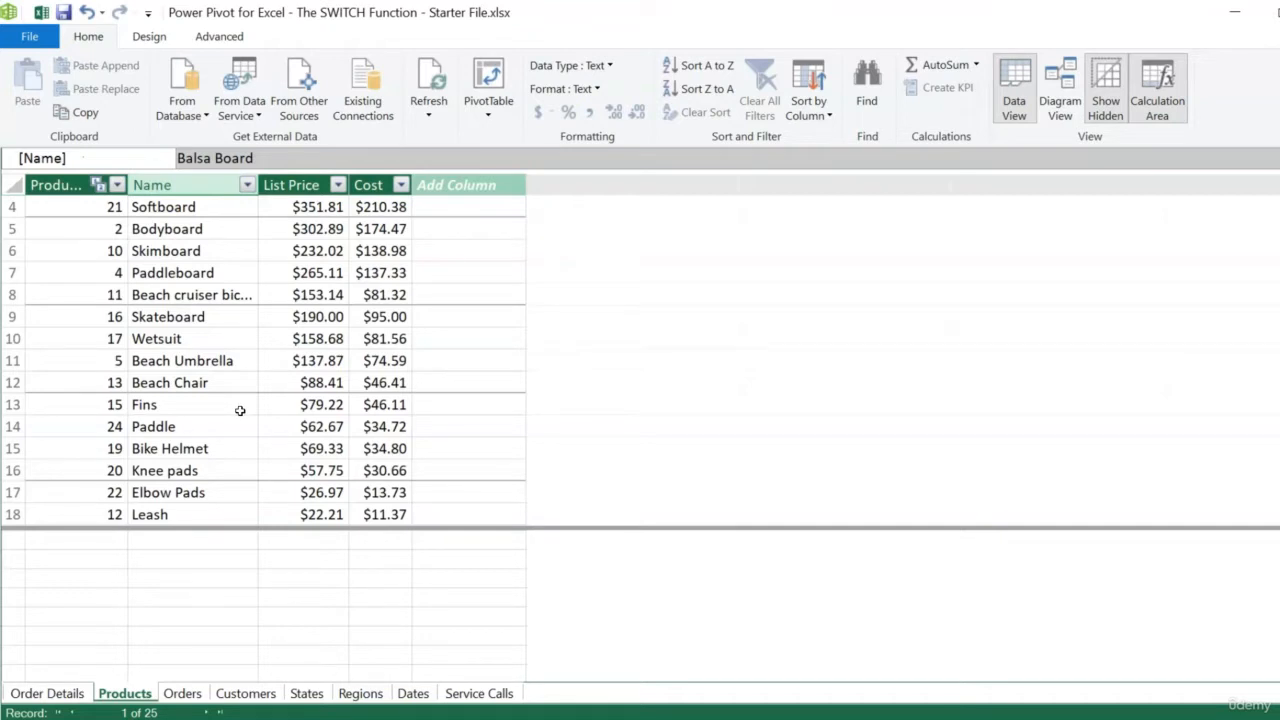
# Step: Start a new calculated column named ProductCategory in the Products table with a SWITCH formula whose expression is true()
pyautogui.click(459, 208)
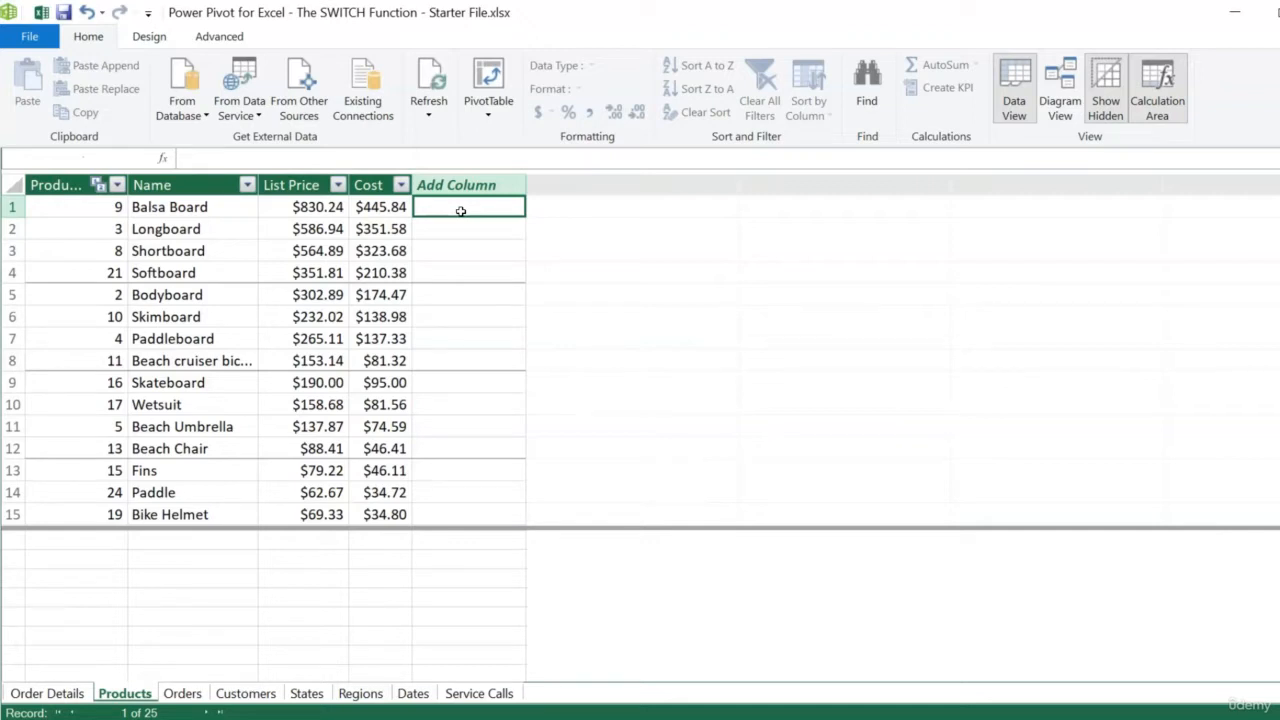
pyautogui.scroll(-4, 417, 381)
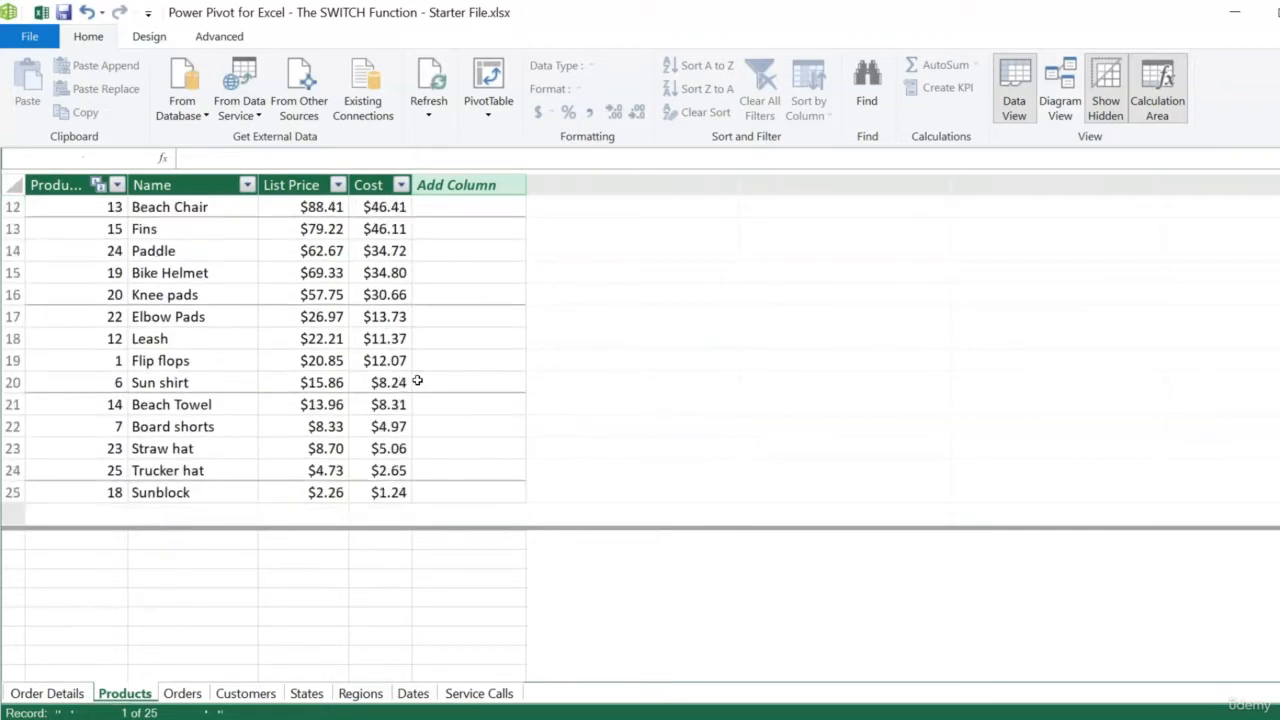
pyautogui.scroll(4, 417, 381)
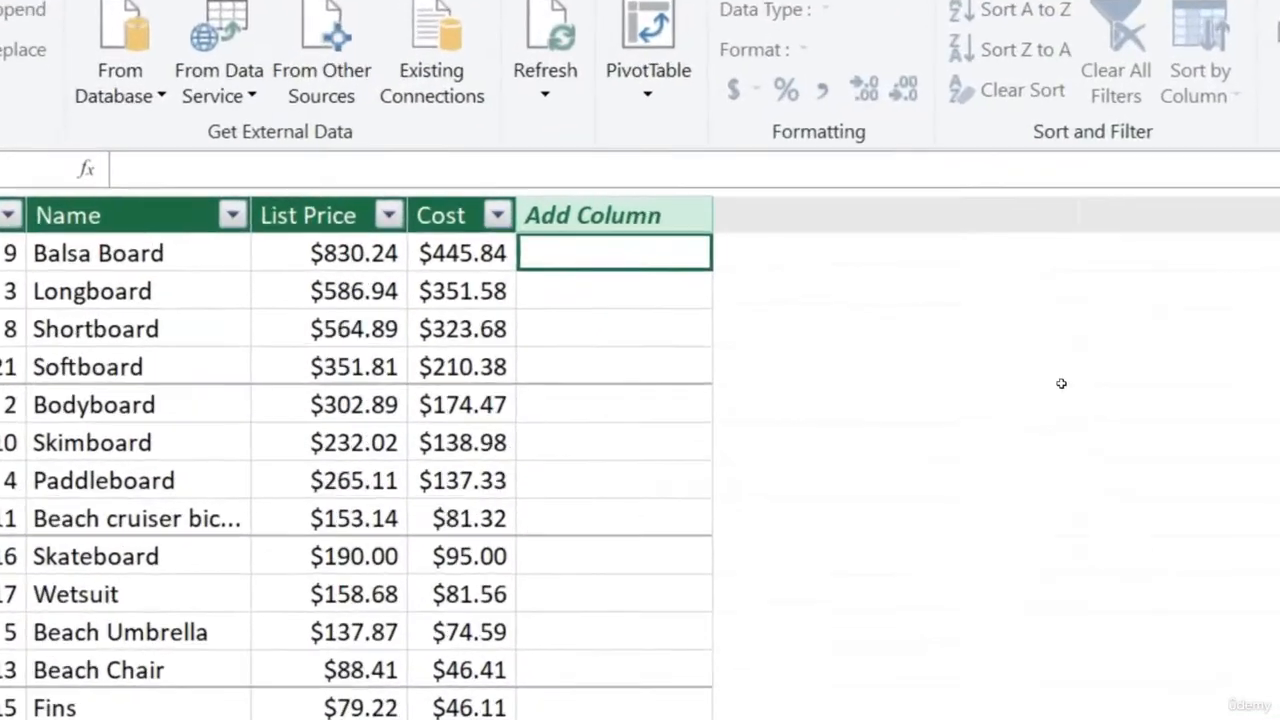
pyautogui.write('P')
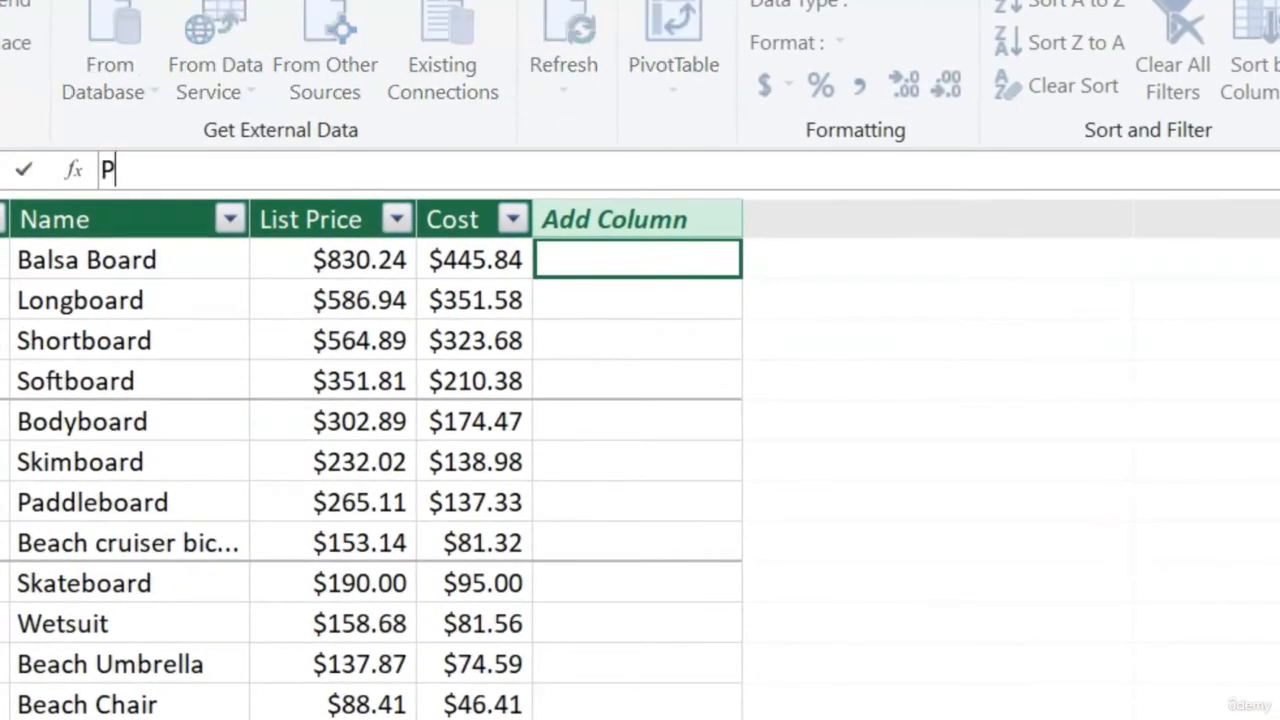
pyautogui.write('roductCategory')
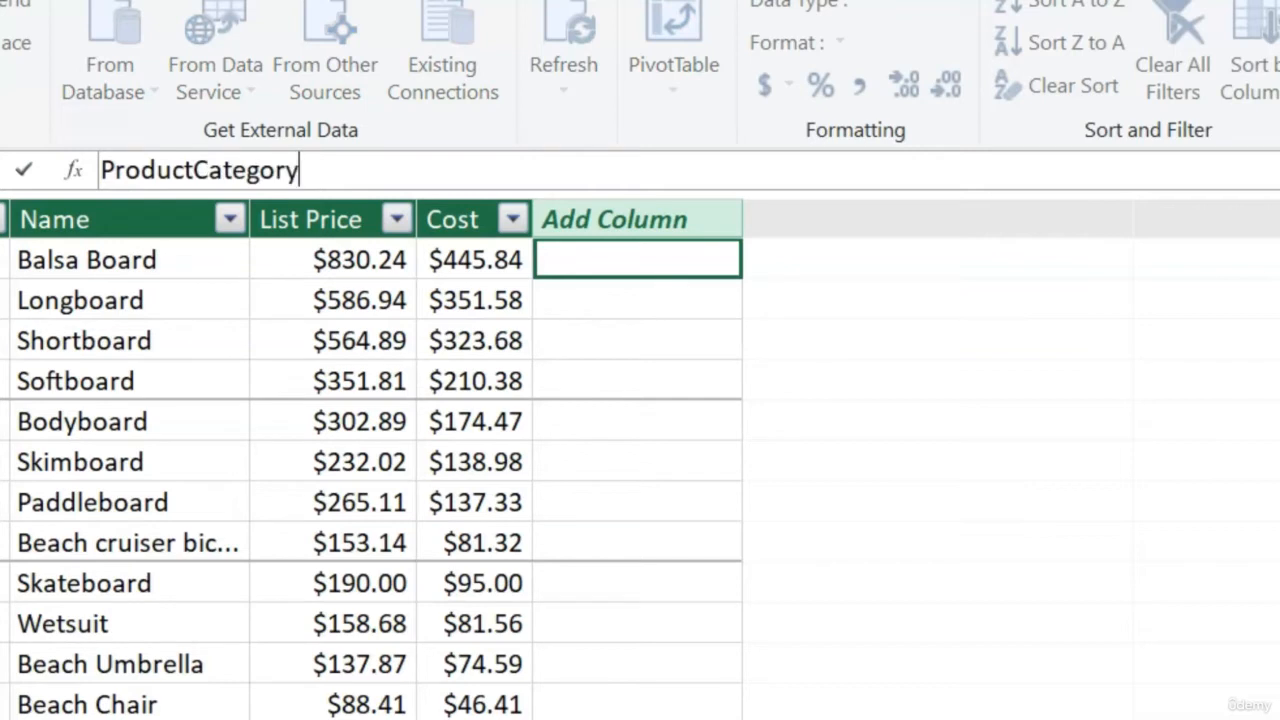
pyautogui.write(':=swi')
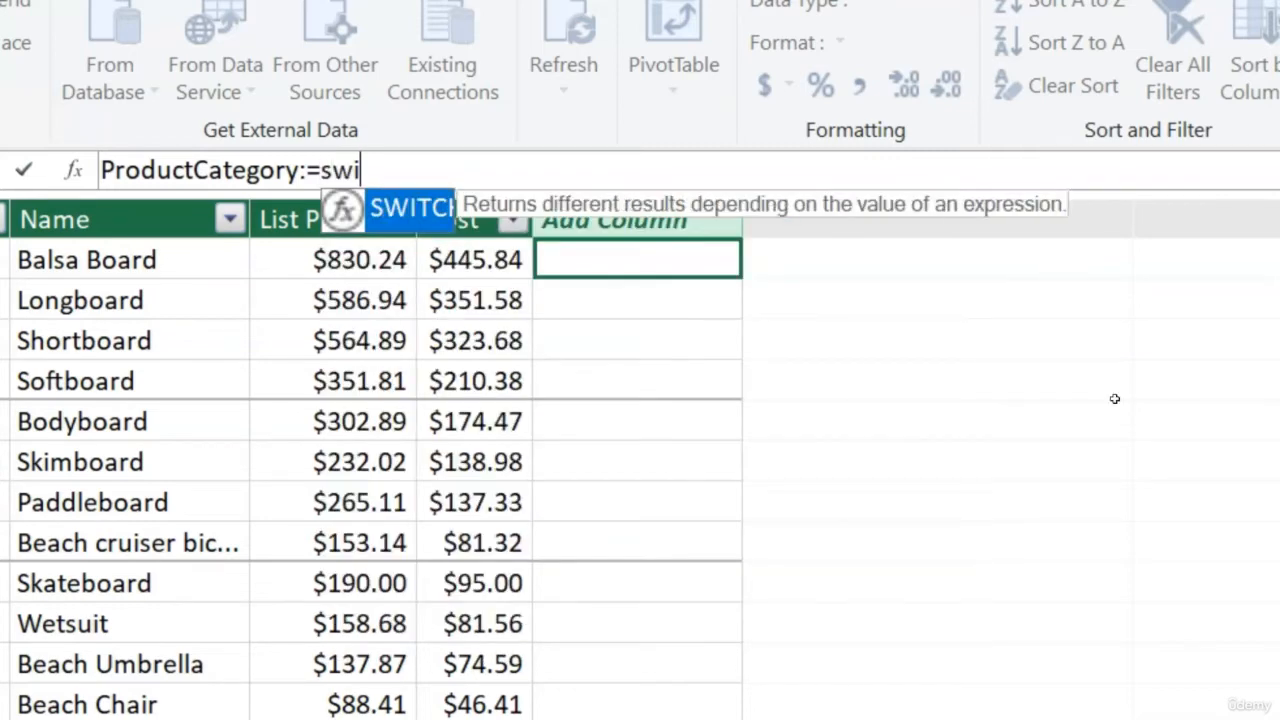
pyautogui.press('Tab')
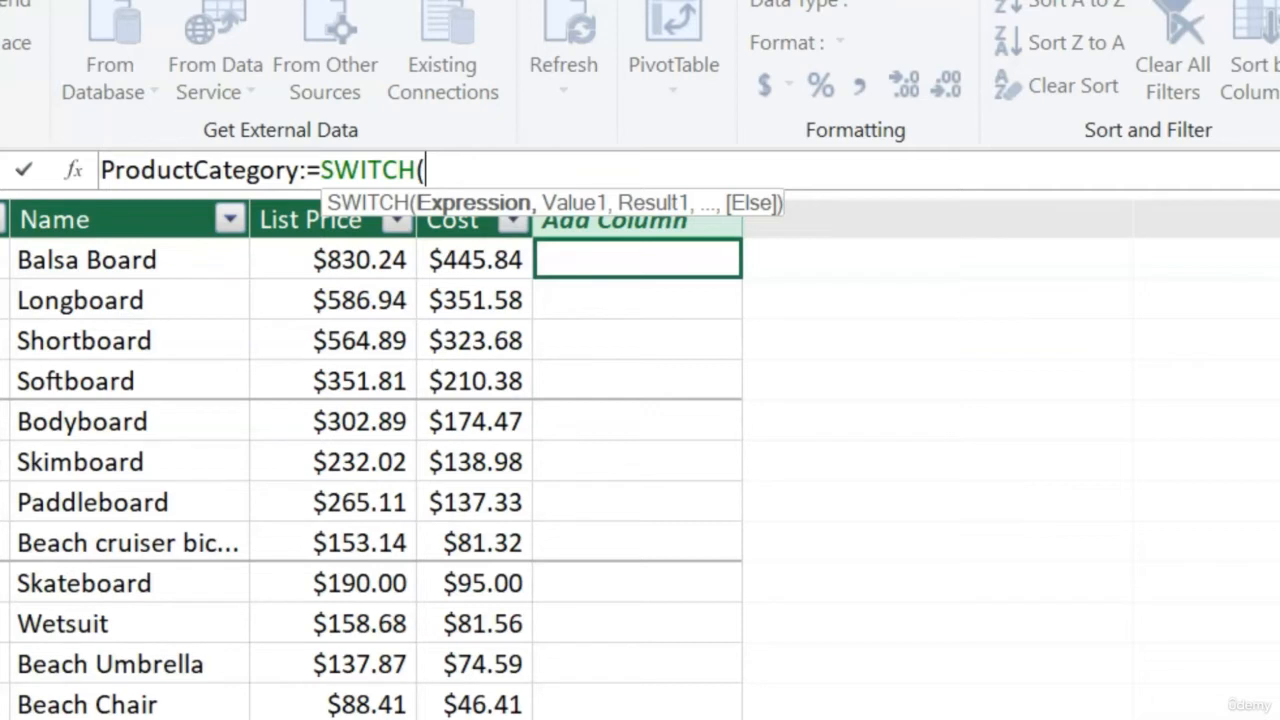
pyautogui.write('true')
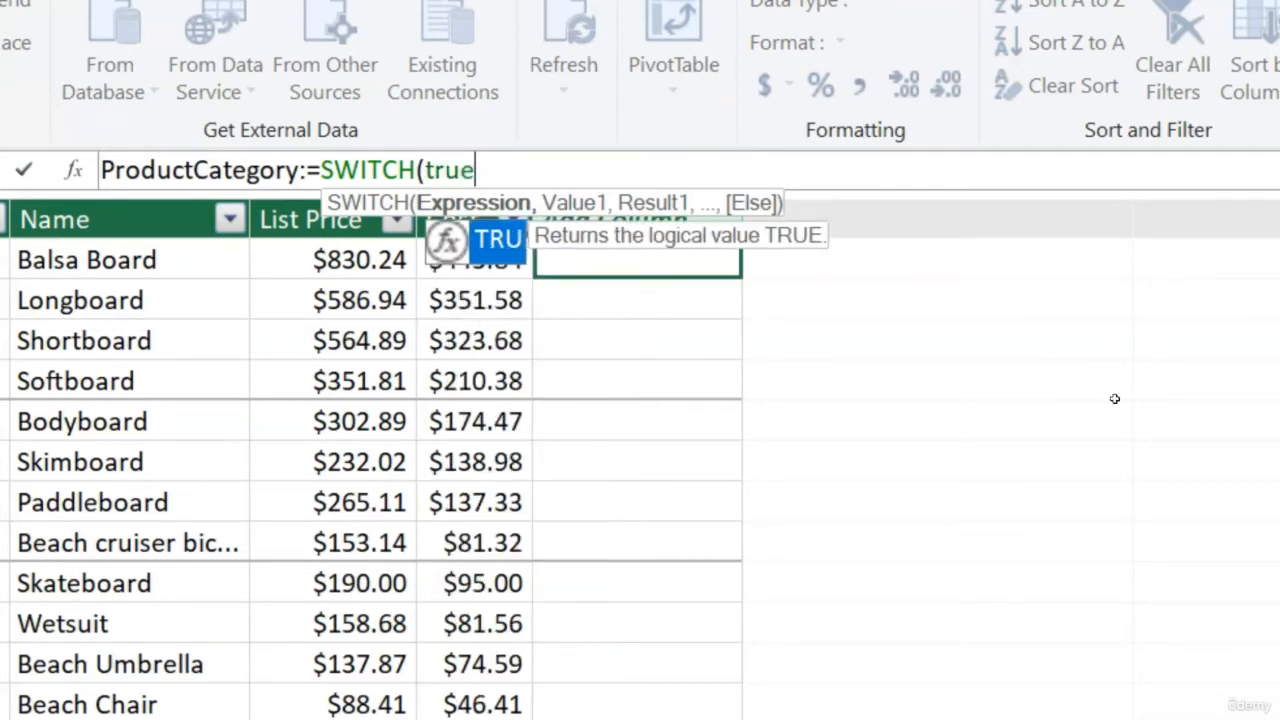
pyautogui.write('(),')
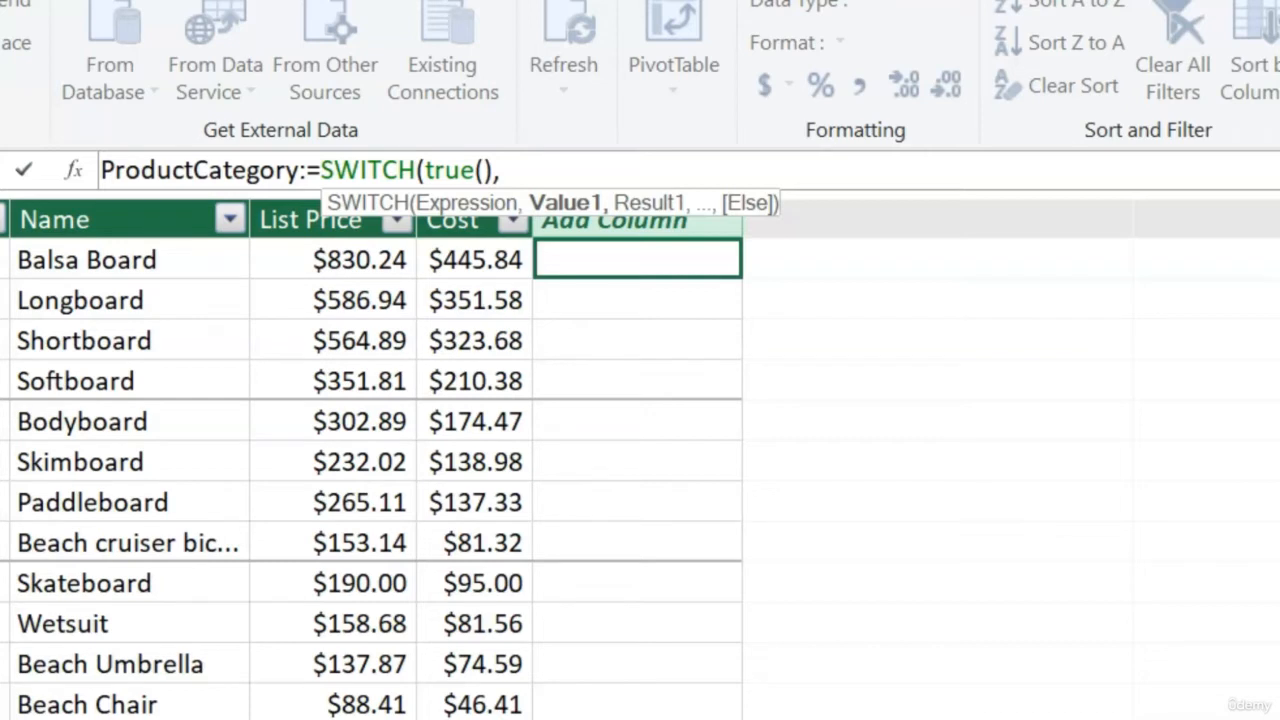
# Step: Enter Products[Name] with the IN operator and a pair of curly braces as the first SWITCH value
pyautogui.write('nam')
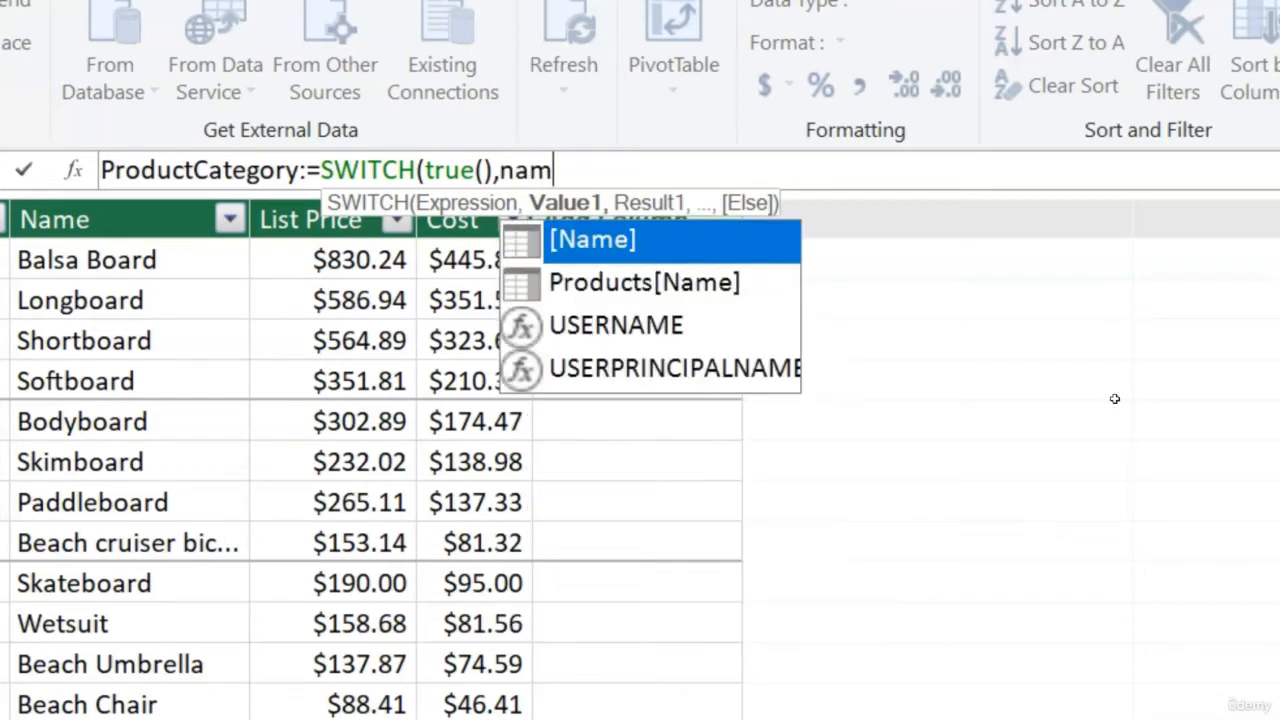
pyautogui.press('Down')
pyautogui.press('Tab')
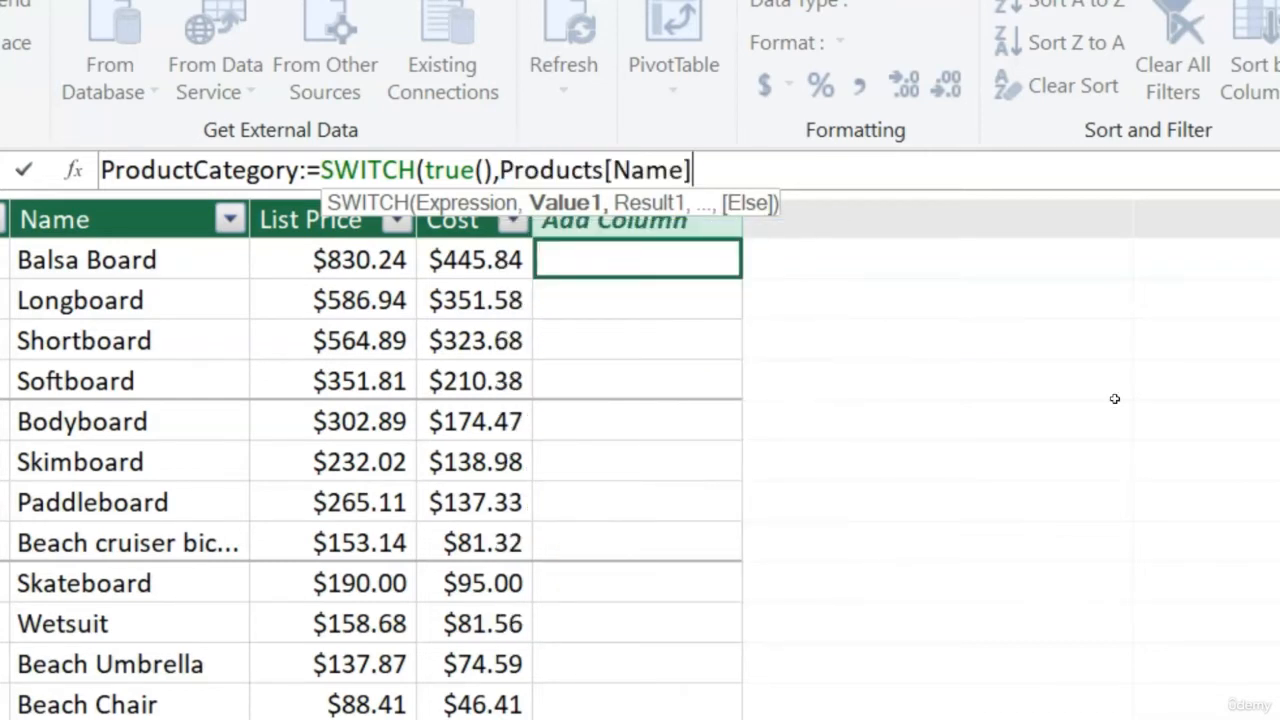
pyautogui.write('IN')
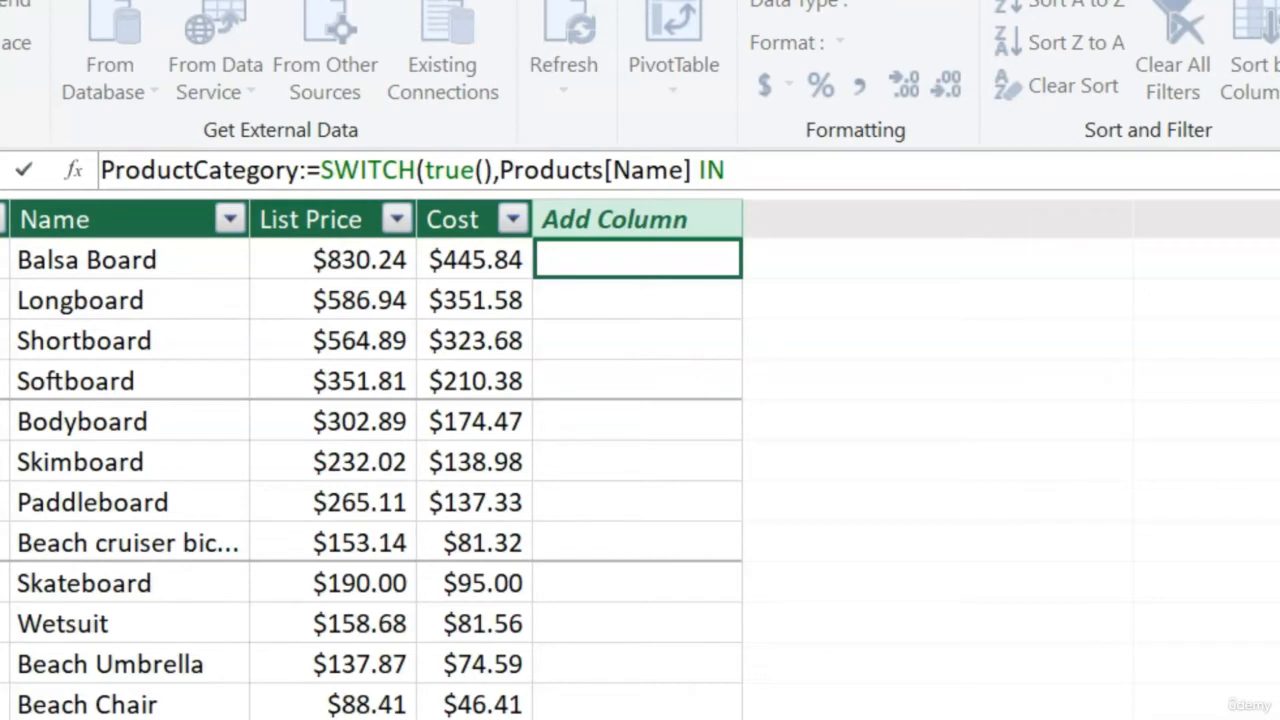
pyautogui.write('{}')
pyautogui.press('Left')
# Step: List "Balsa Board", "Longboard", "Shortboard", "Softboard", "Bodyboard" and "Skimboard" inside the braces of the IN condition
pyautogui.write('"Balsa Board')
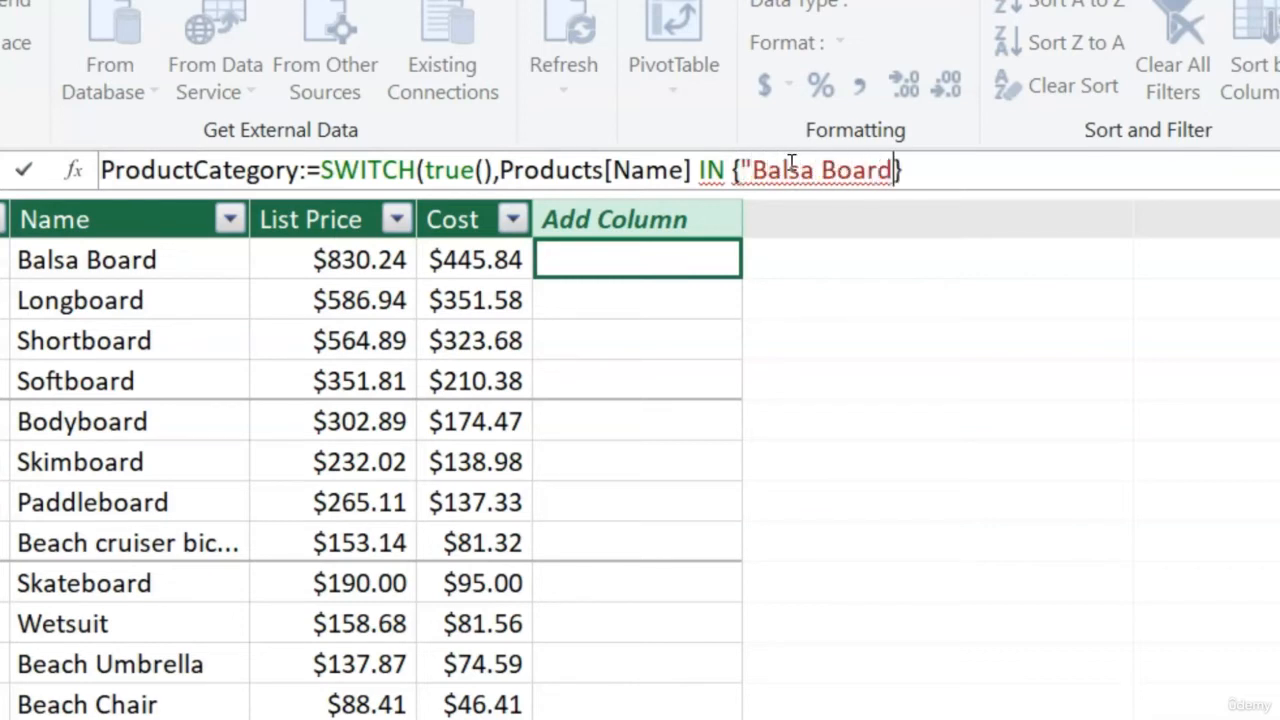
pyautogui.write('","Lon')
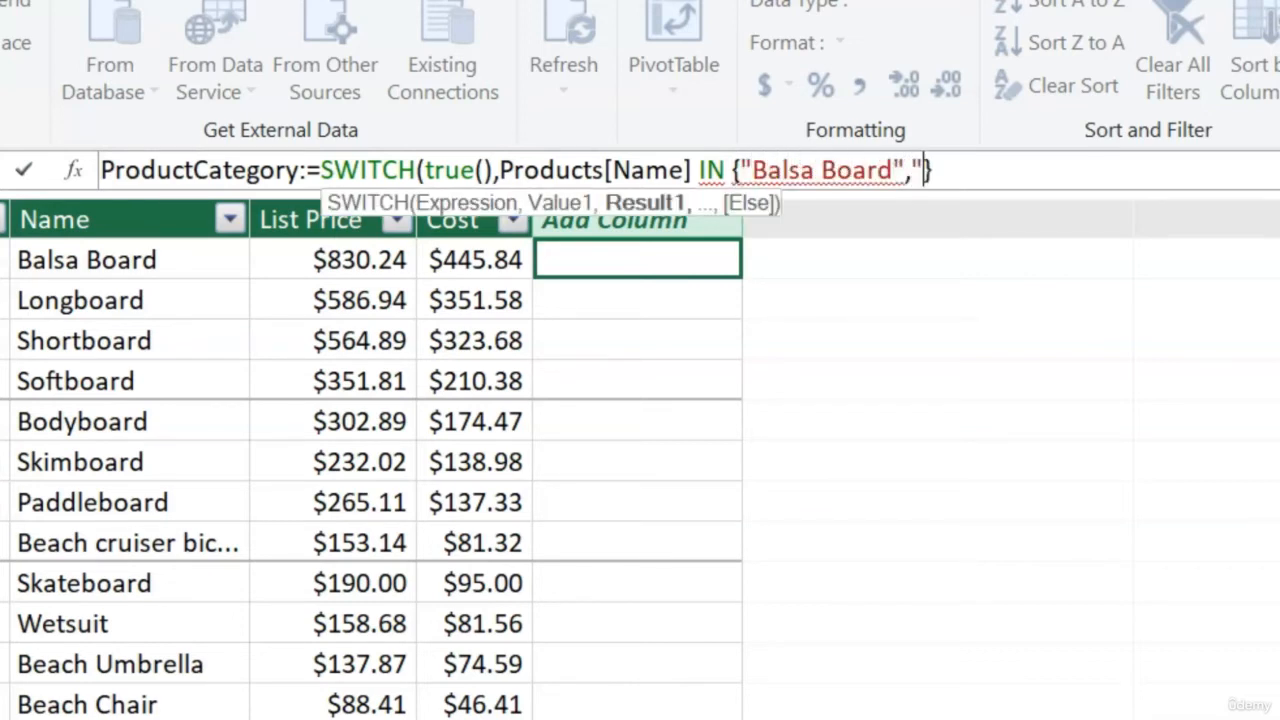
pyautogui.write('gboard"')
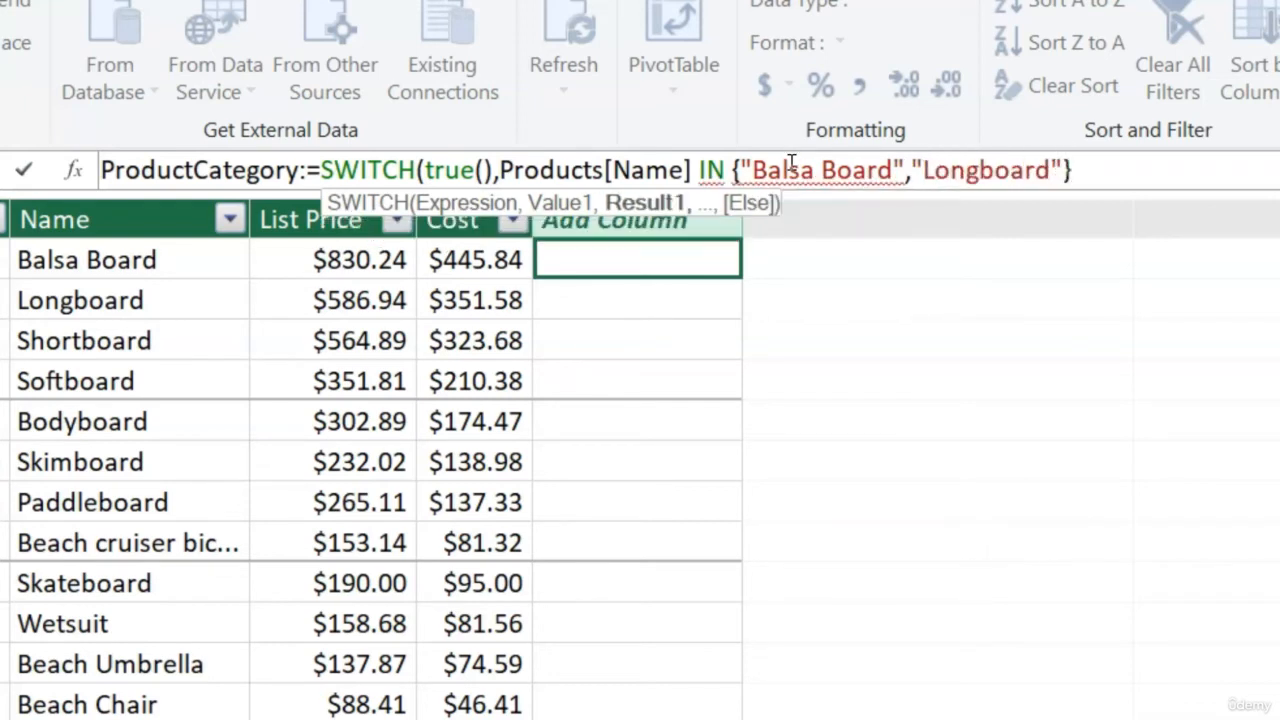
pyautogui.write(',"Shortboar')
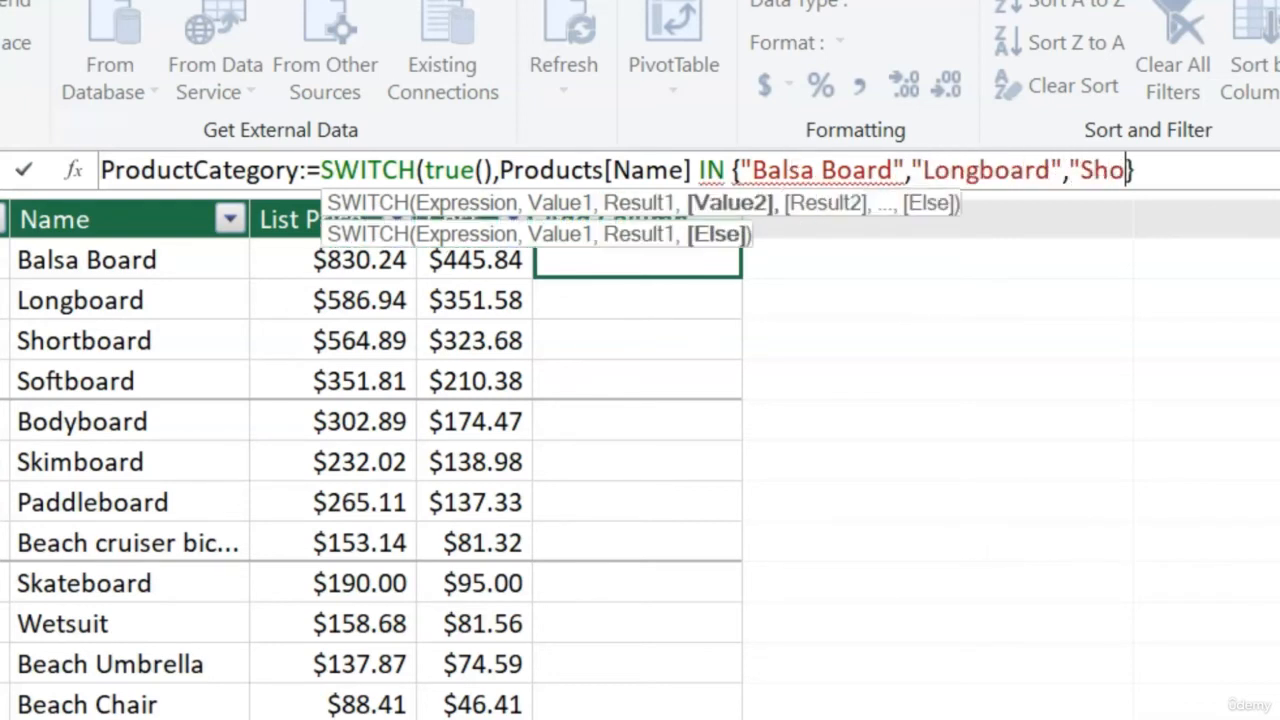
pyautogui.write('d",')
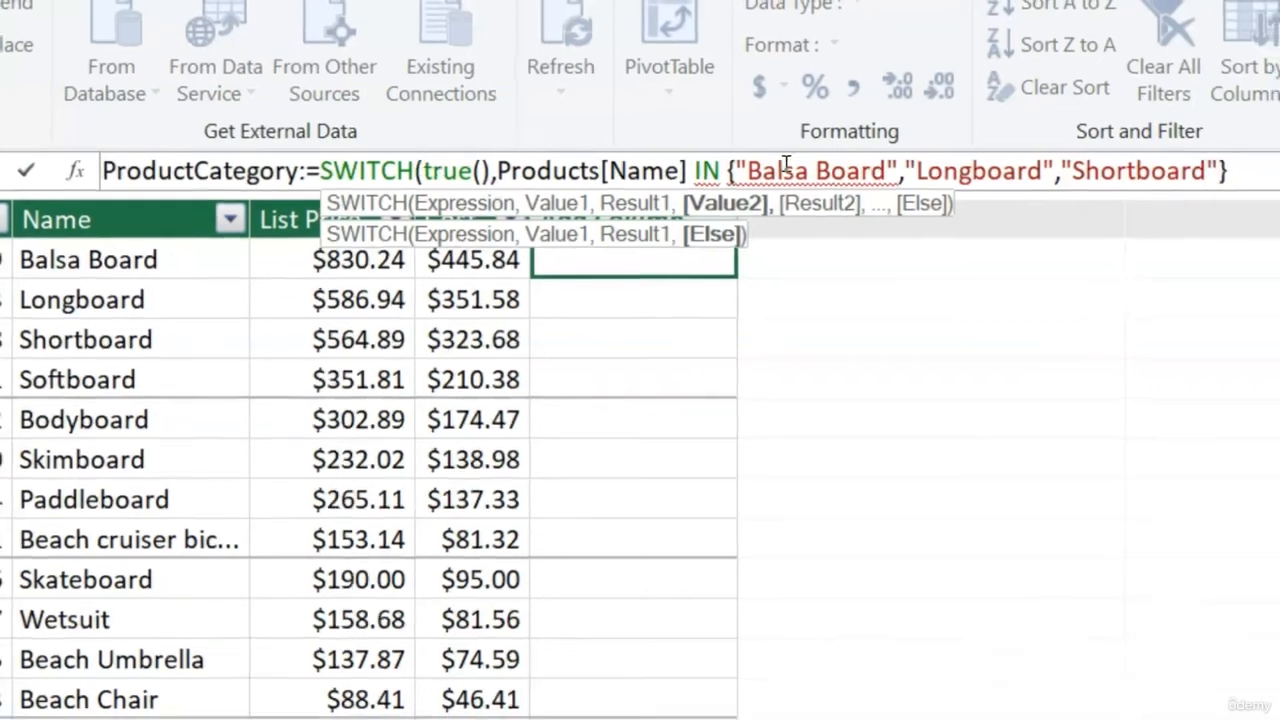
pyautogui.write('"Softb')
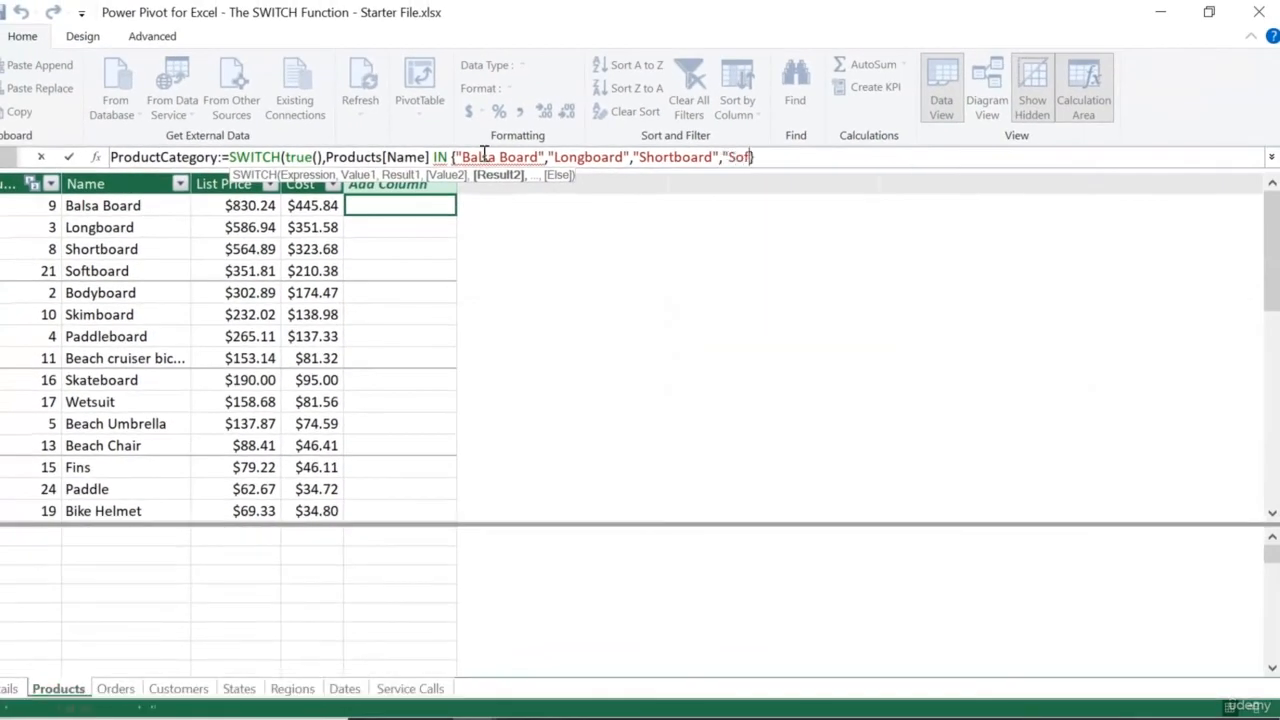
pyautogui.write('oard",')
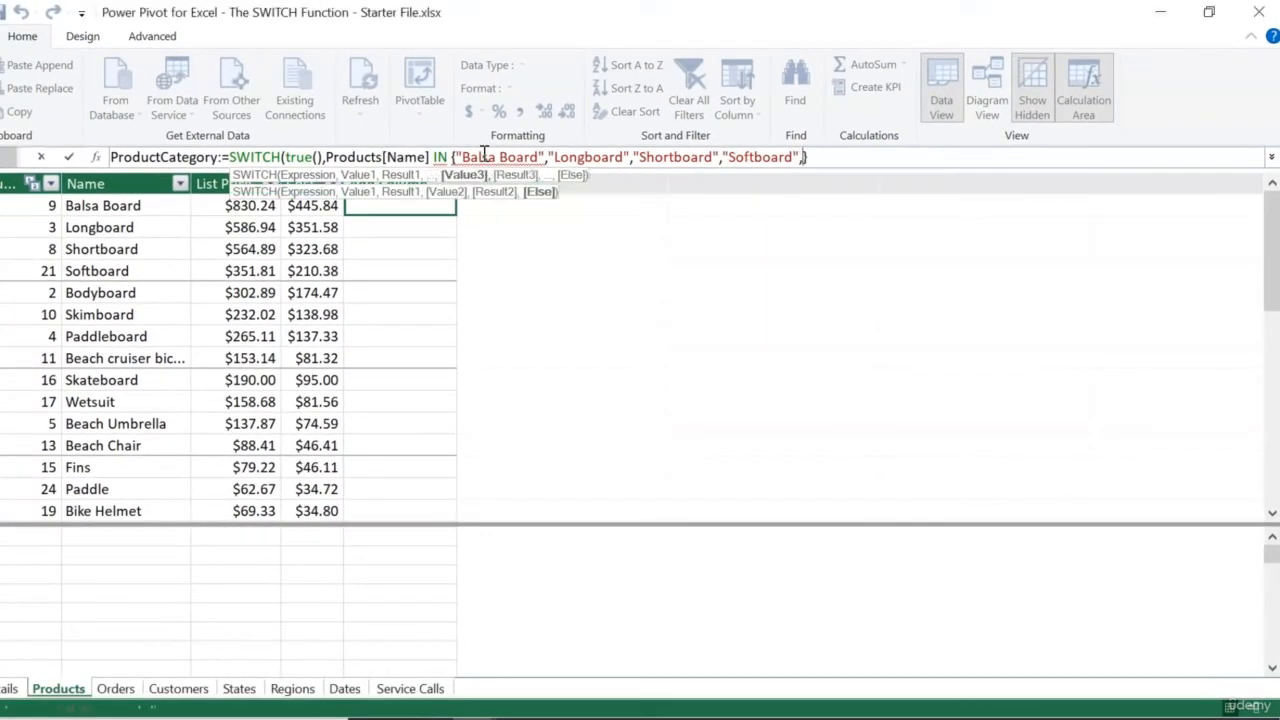
pyautogui.write('"Bodyboard"')
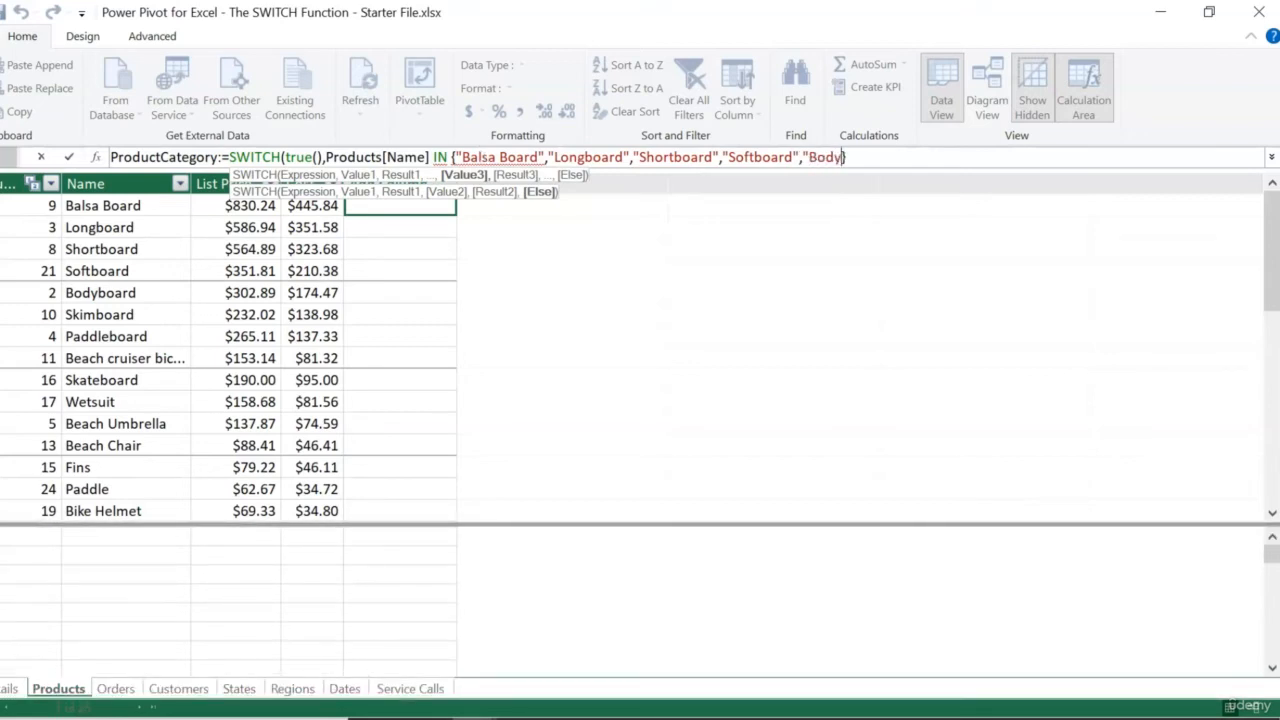
pyautogui.write('},"Skim')
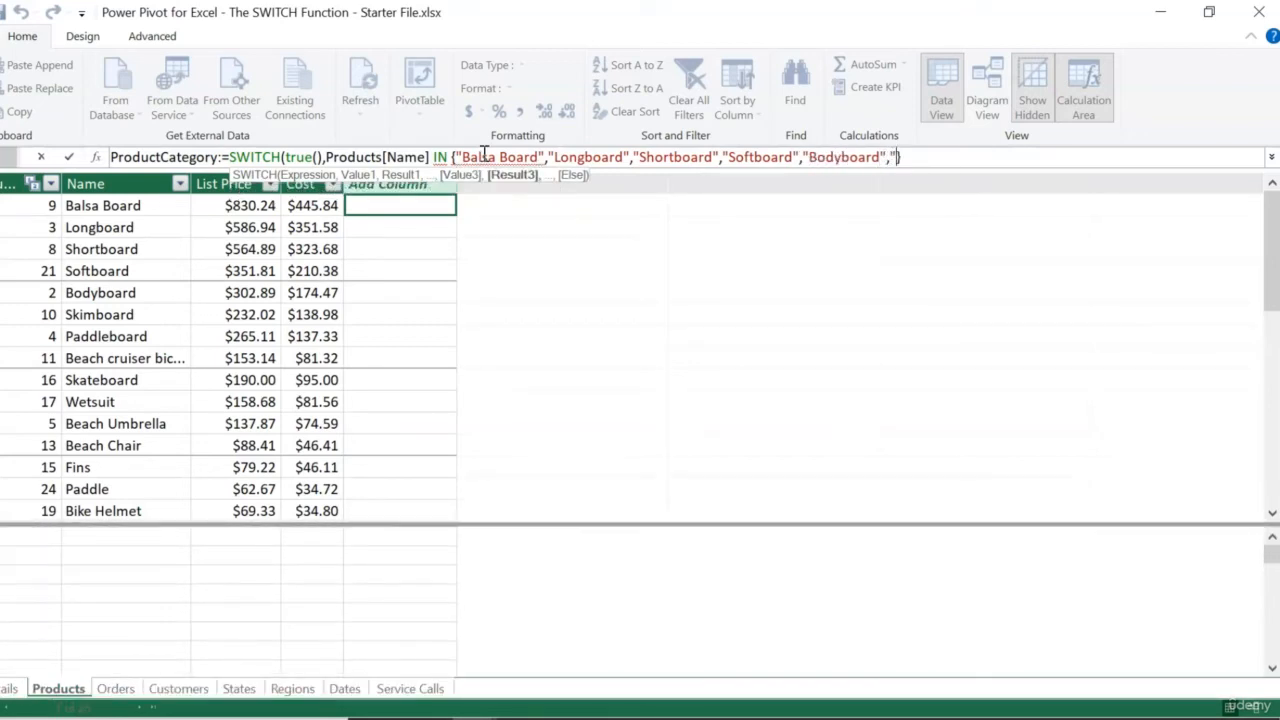
pyautogui.write('board"')
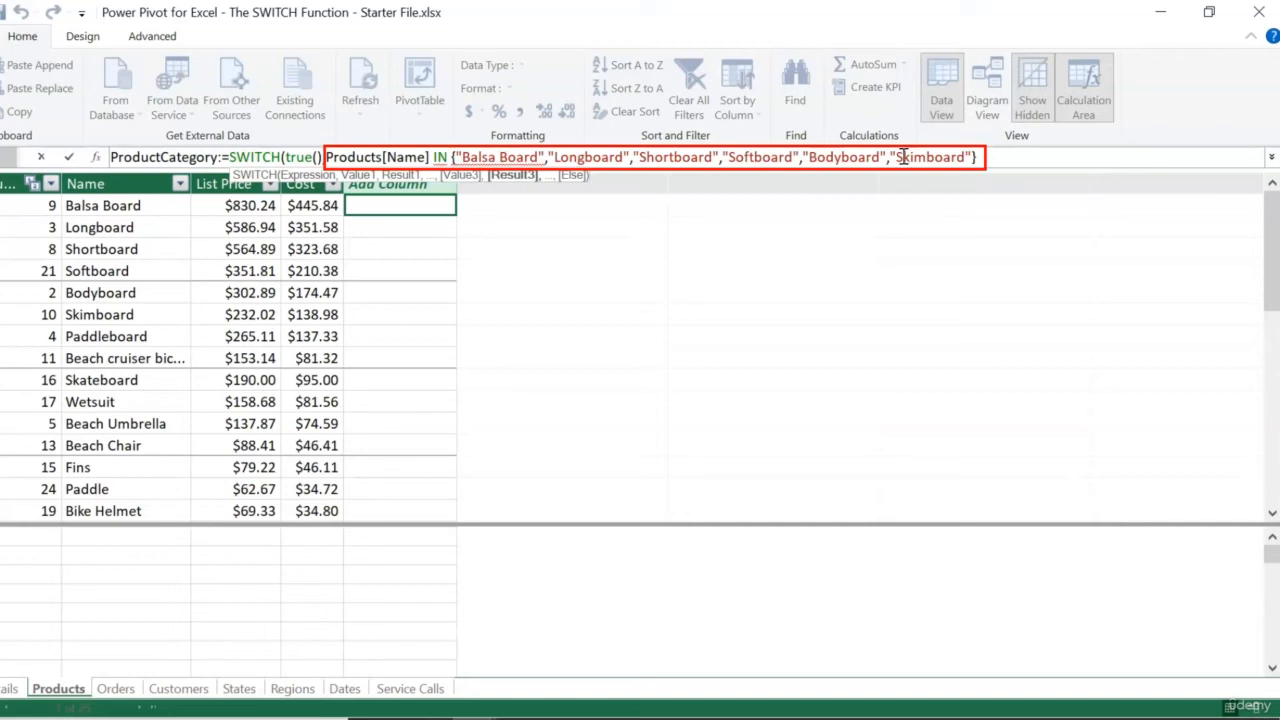
# Step: Add "Surfing Products" as the result and "All other products" as the else result, and commit the ProductCategory formula
pyautogui.click(1014, 157)
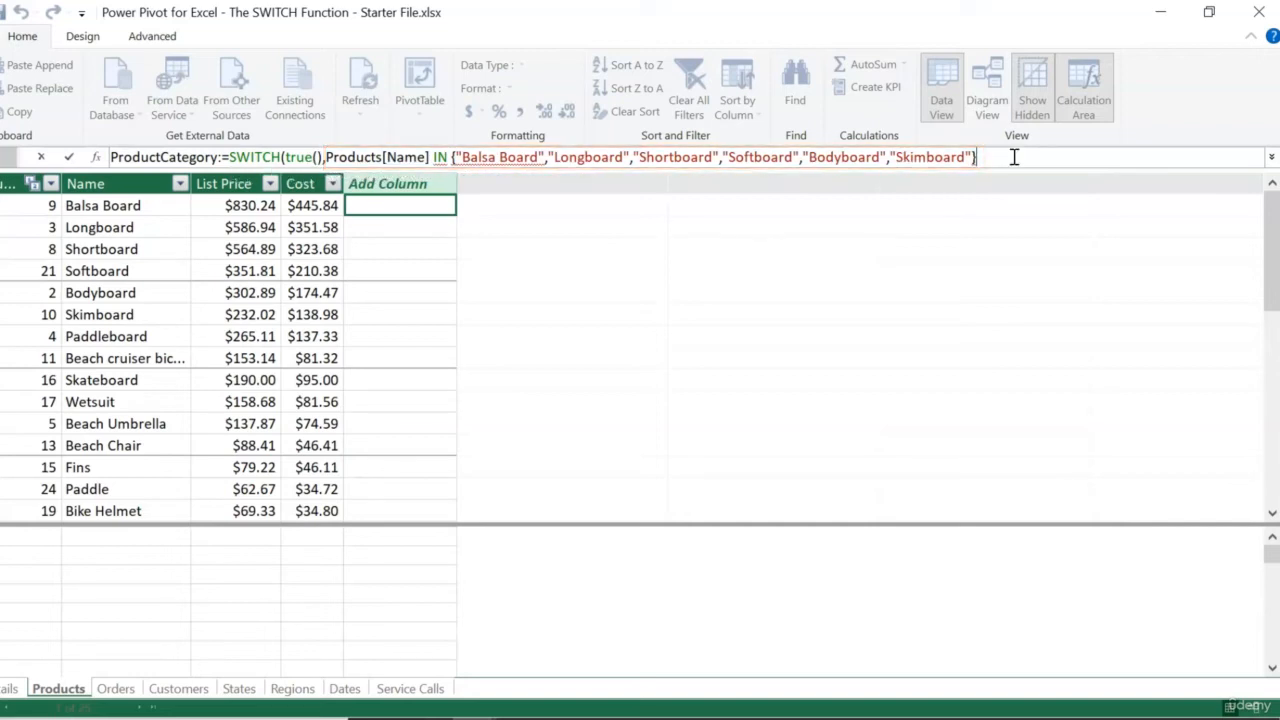
pyautogui.write(',')
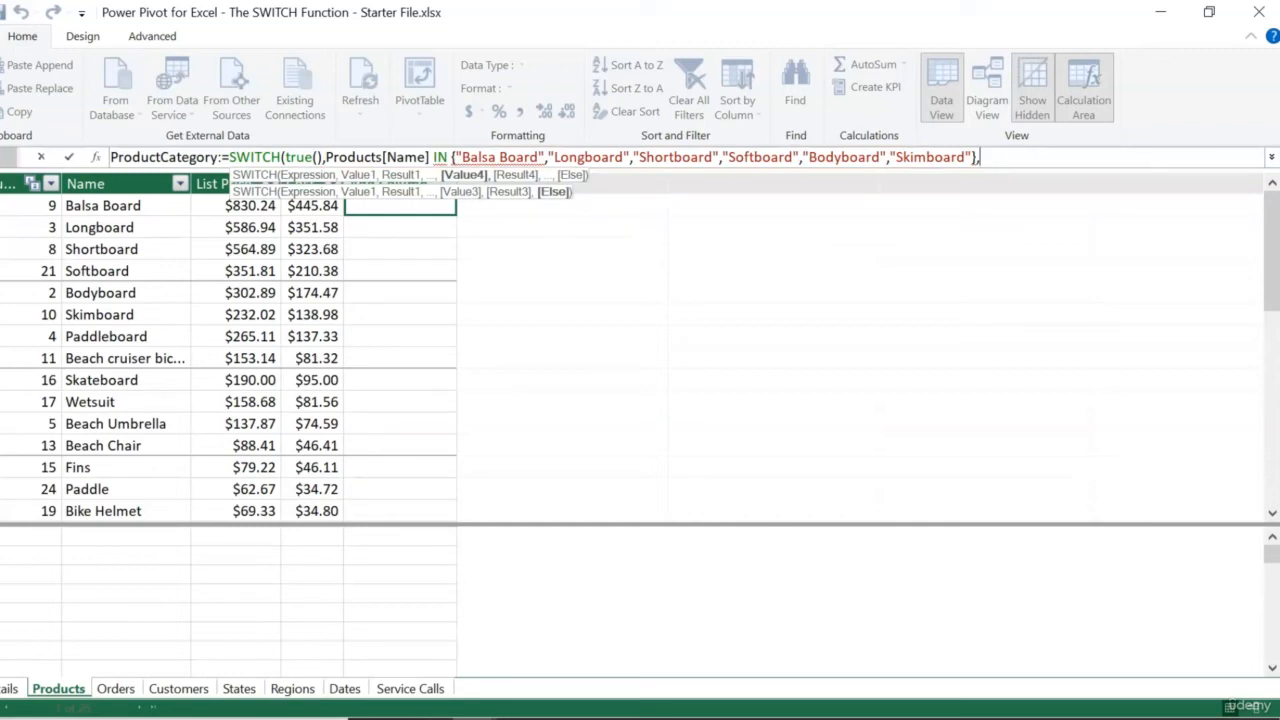
pyautogui.write('"Surfing ')
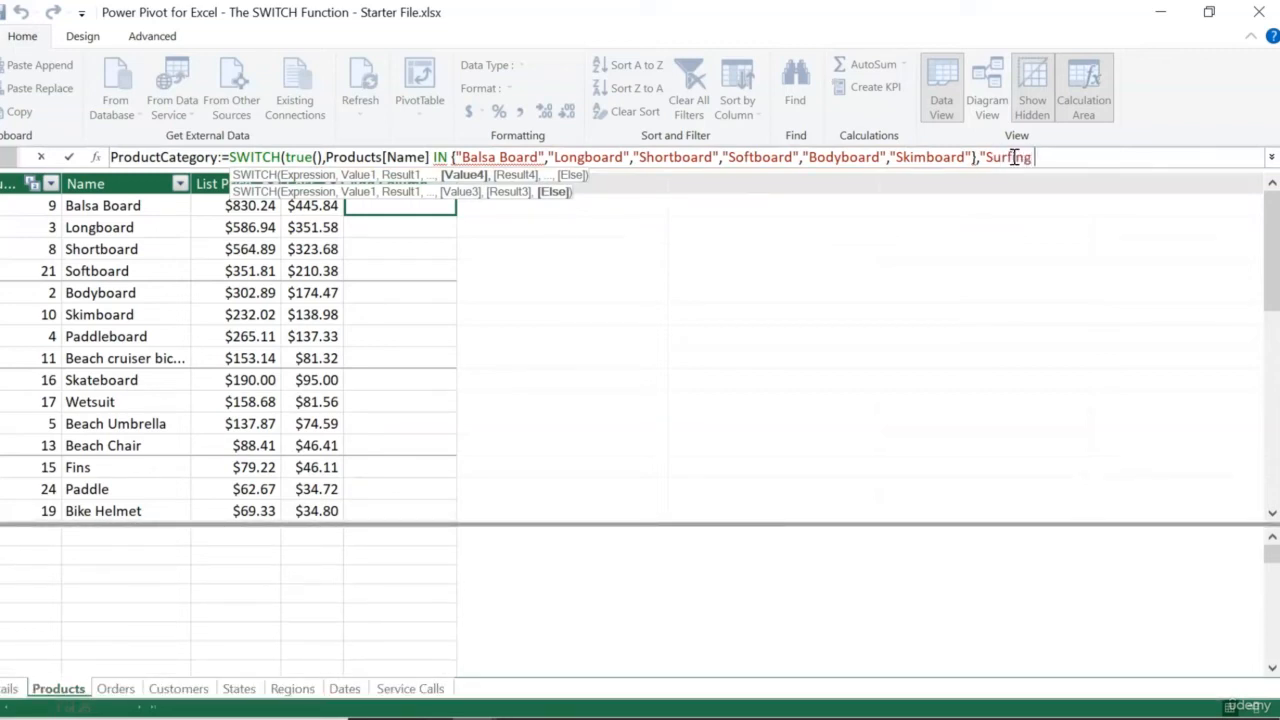
pyautogui.write('Products",')
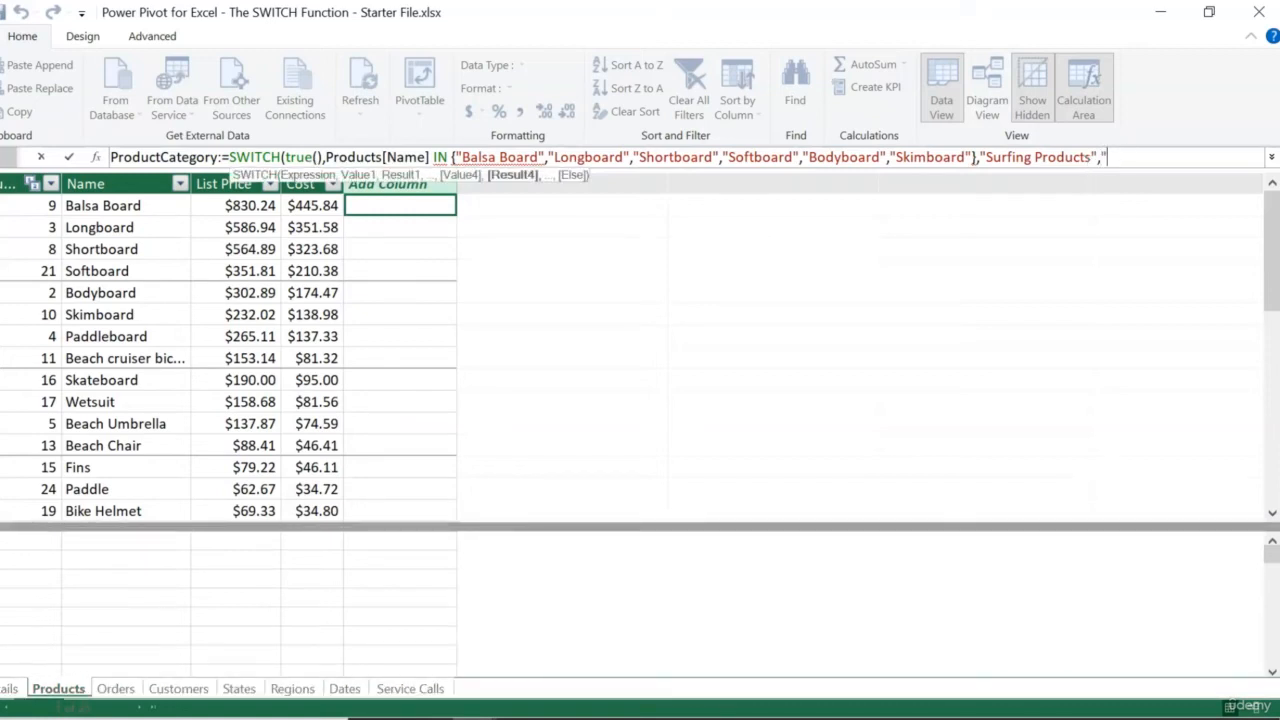
pyautogui.write('"All other p')
pyautogui.write('roducts"')
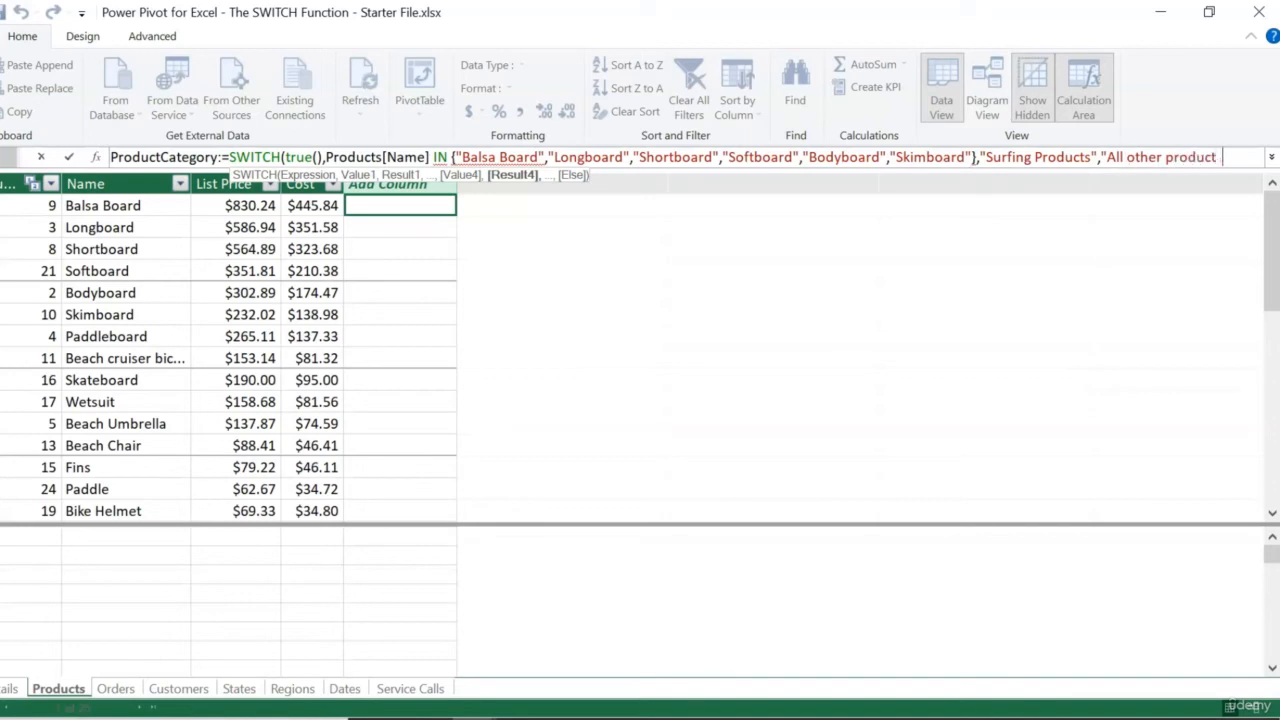
pyautogui.write(')')
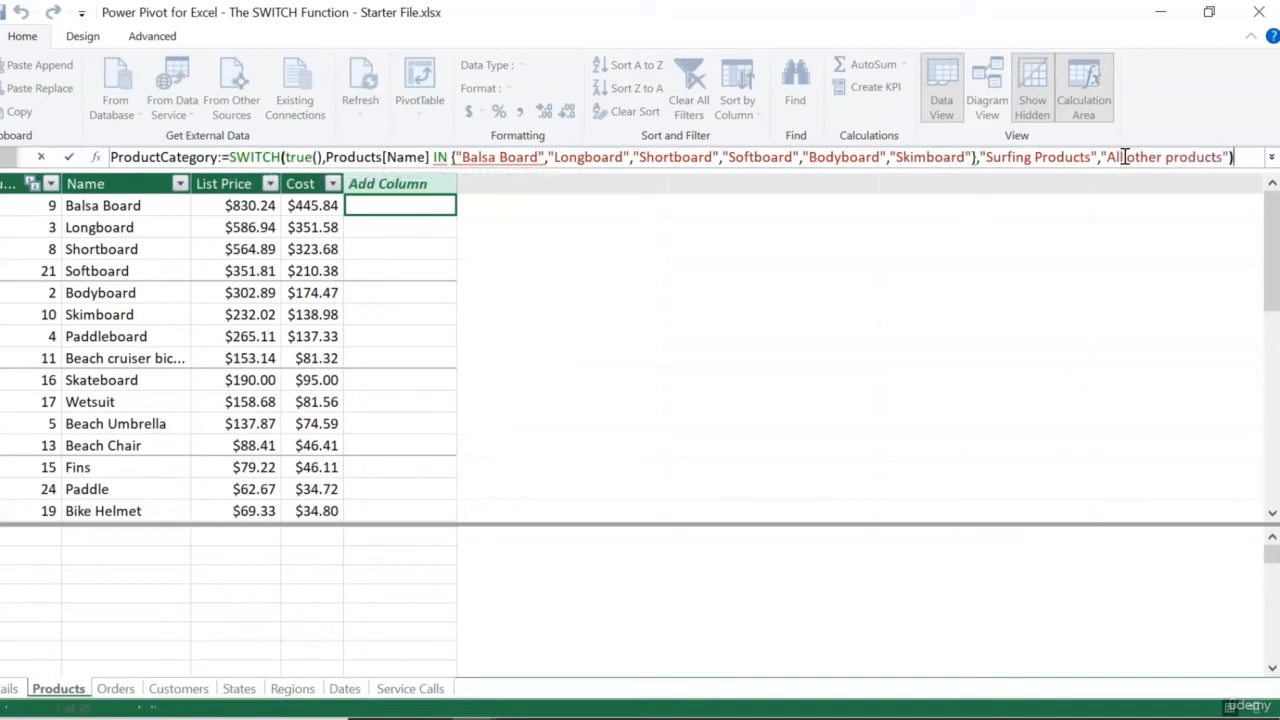
pyautogui.press('Return')
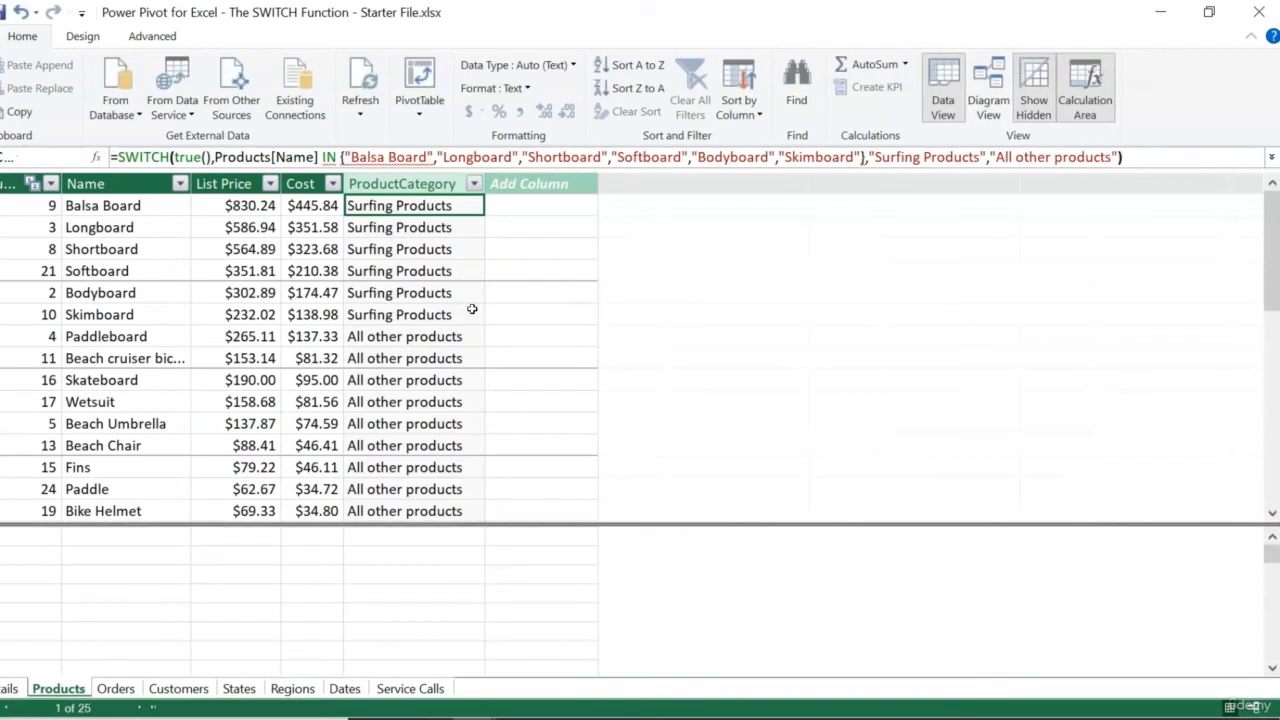
# Step: Check the ProductCategory values for the product names from Balsa Board to Skimboard and for the remaining products
pyautogui.click(92, 207)
pyautogui.moveTo(92, 207); pyautogui.dragTo(89, 314)
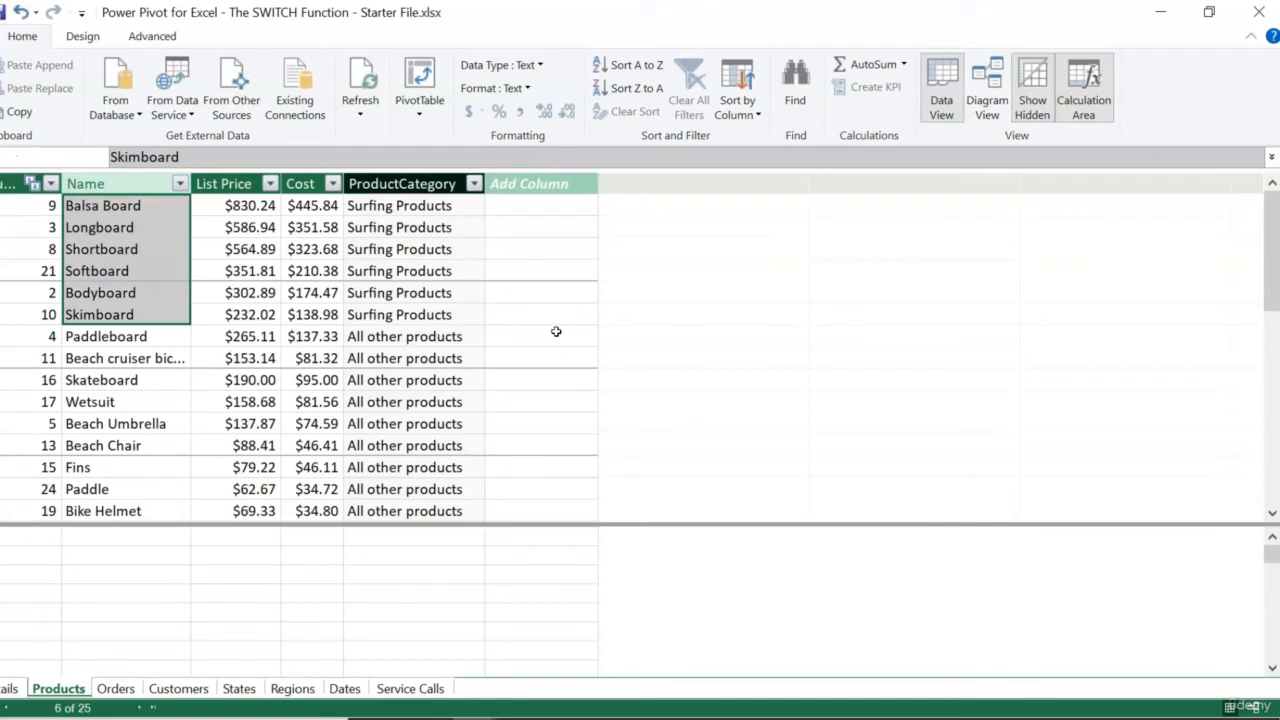
pyautogui.scroll(-5, 428, 365)
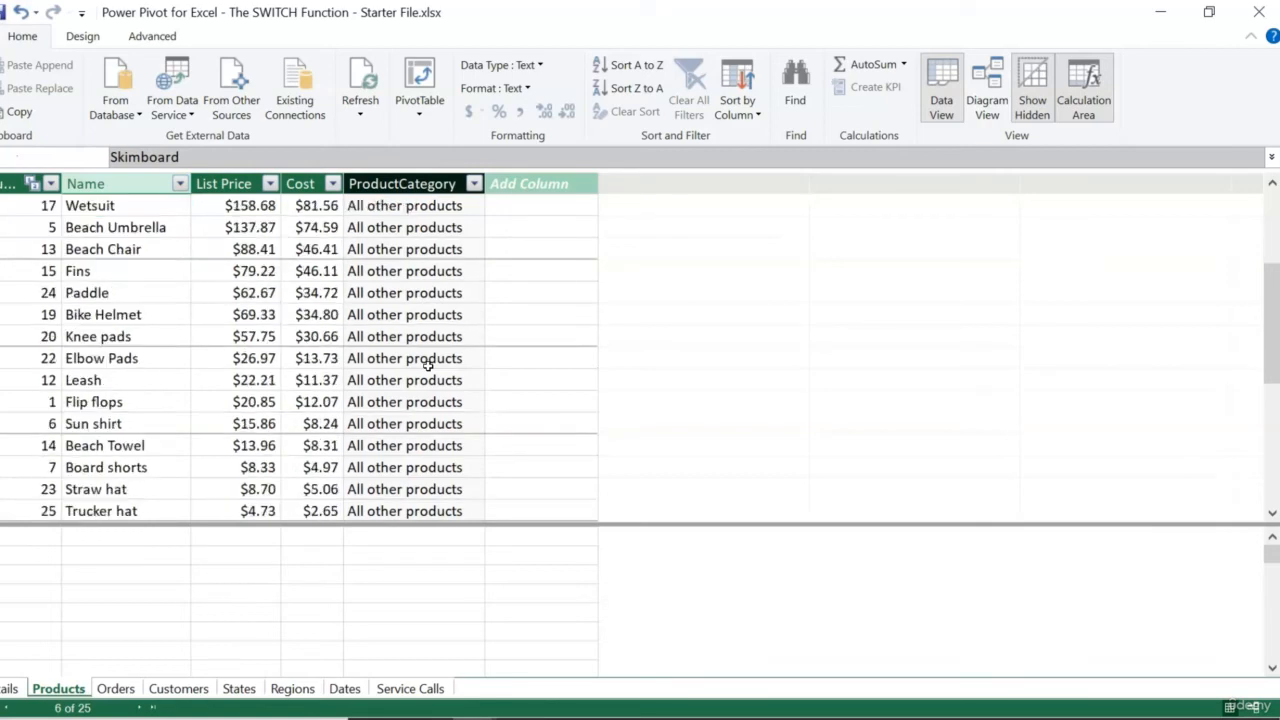
pyautogui.scroll(4, 428, 365)
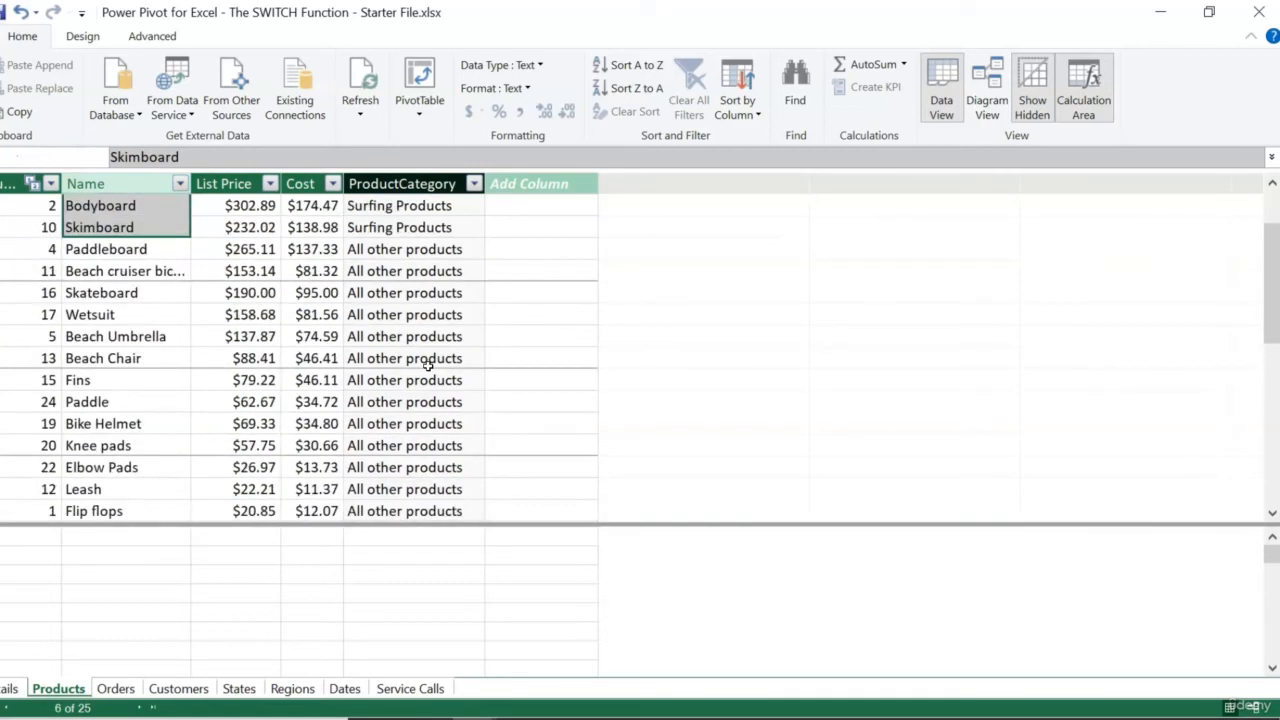
pyautogui.scroll(2, 428, 365)
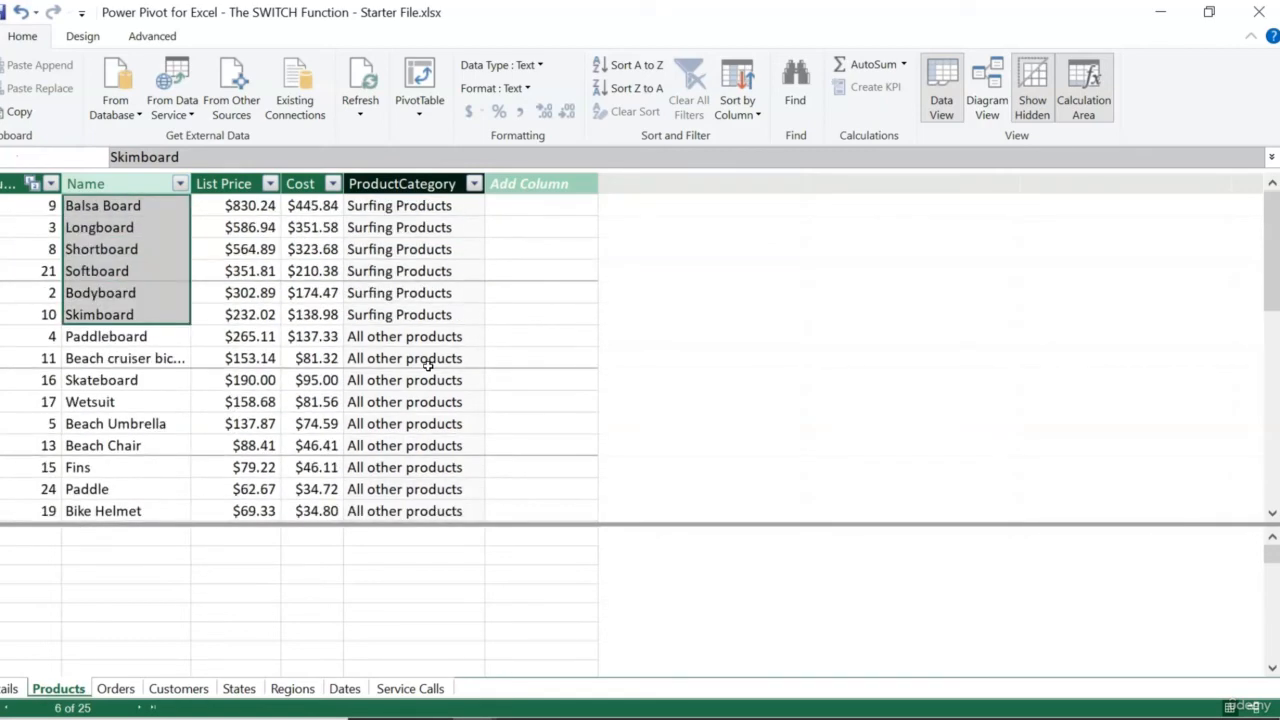
# Step: Show the ProductCategory formula and expand its editing area to several lines
pyautogui.click(421, 205)
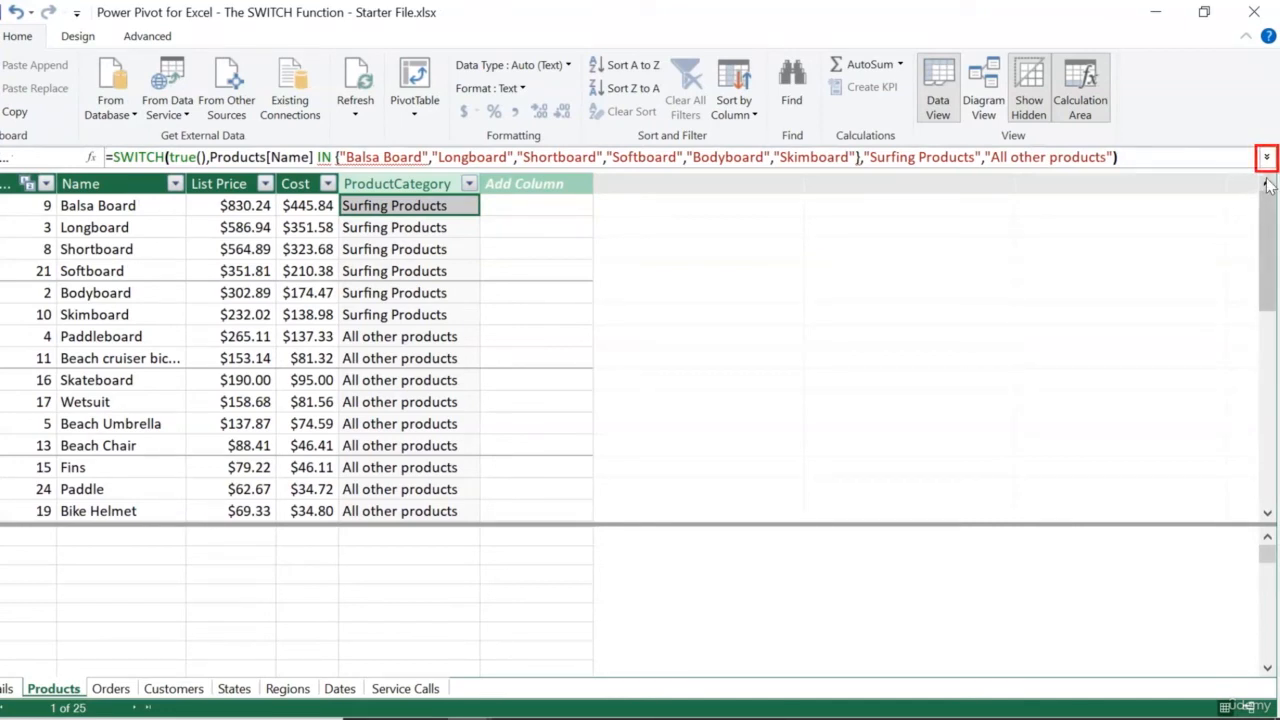
pyautogui.click(1266, 157)
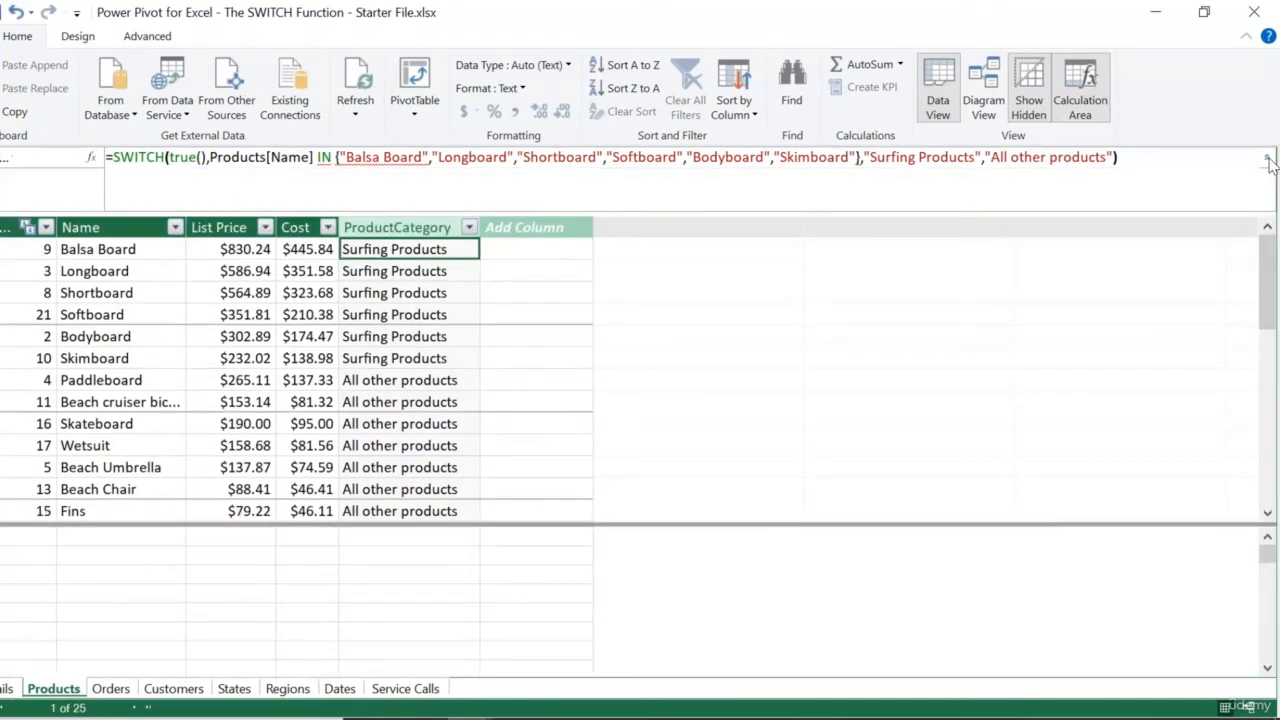
# Step: Add "Paddleboard", "Wetsuit", "Fins", "Paddle" and "Leash" to the Surfing Products list in the ProductCategory formula
pyautogui.click(986, 160)
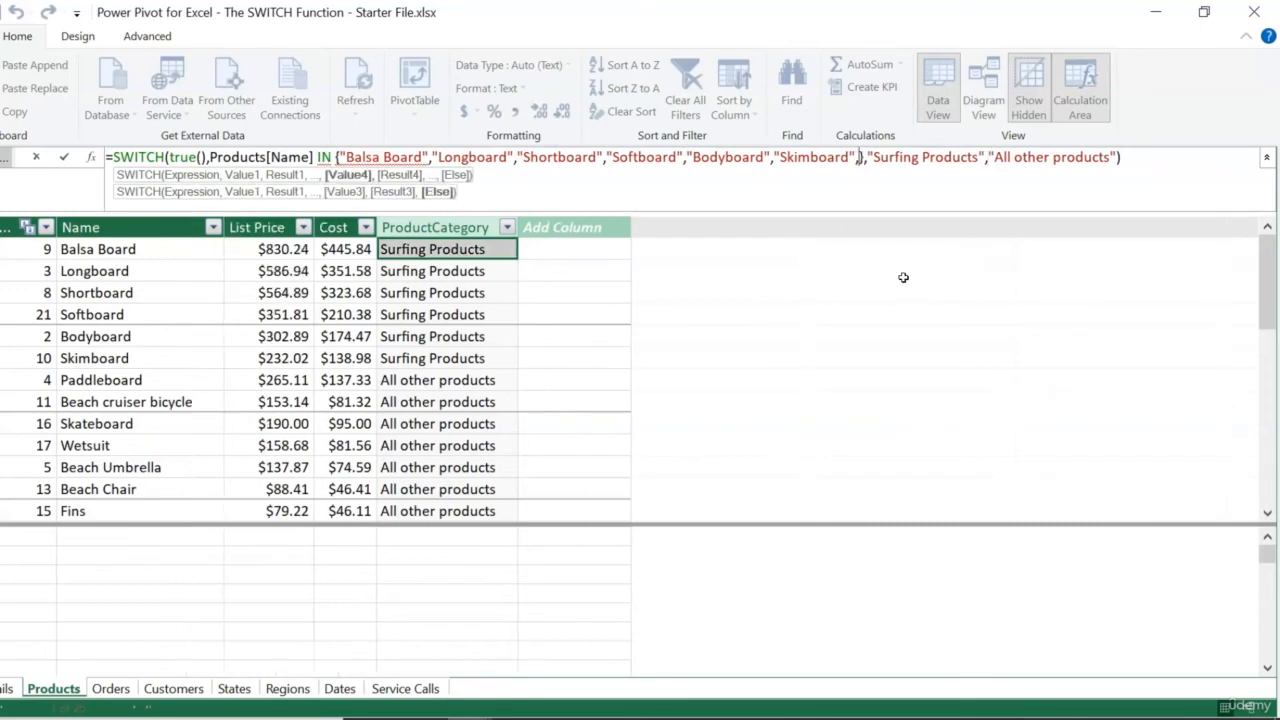
pyautogui.write(',"Paddleboard",')
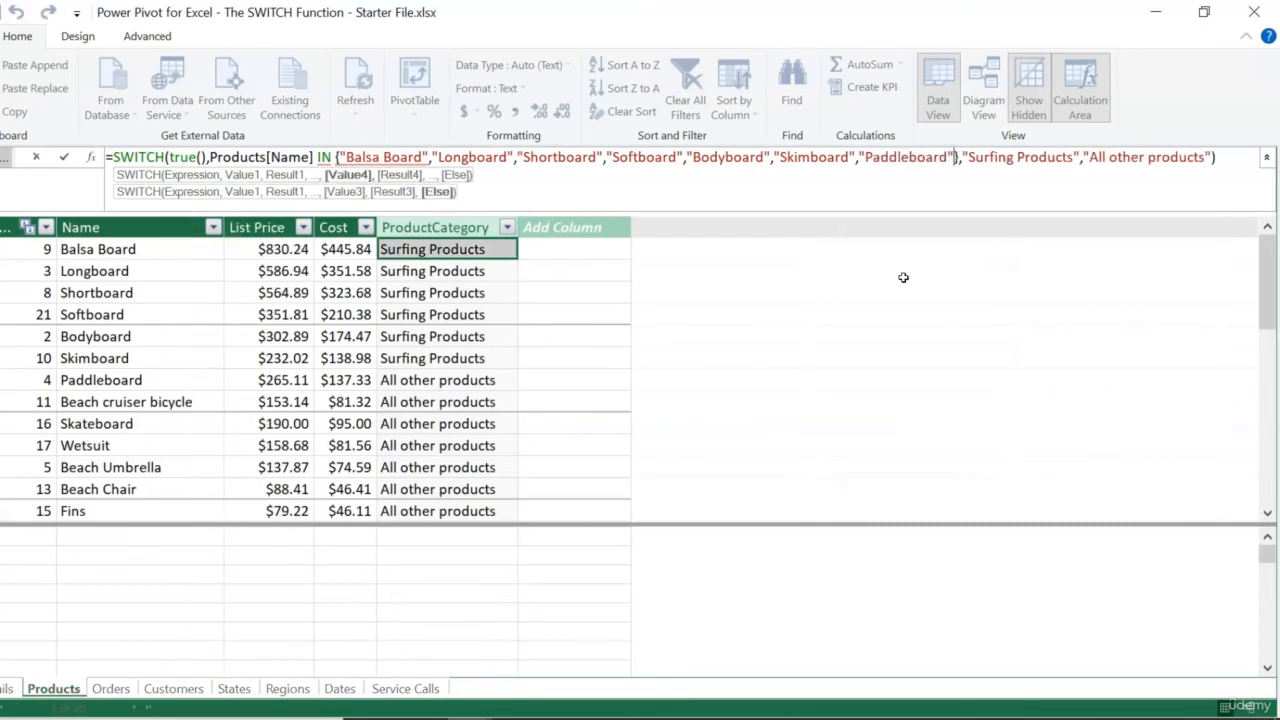
pyautogui.write('"Wetsuit",')
pyautogui.scroll(-3, 903, 277)
pyautogui.write('"Fins","Paddle","')
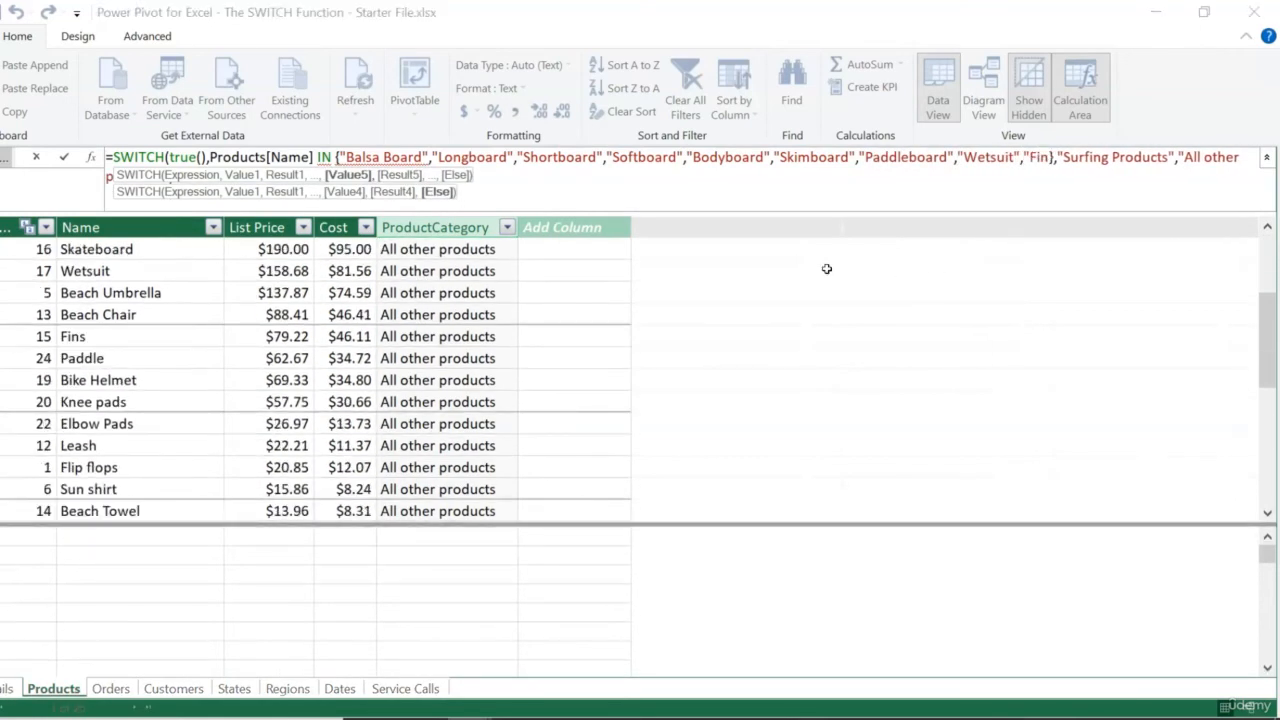
pyautogui.write('Leash"')
# Step: Insert a second Products[Name] IN condition before the else result, listing "Beach cruiser bicycle", "Skateboard" and "Elbow Pads" in braces
pyautogui.click(597, 173)
pyautogui.click(173, 177)
pyautogui.write('Products[Name] IN')
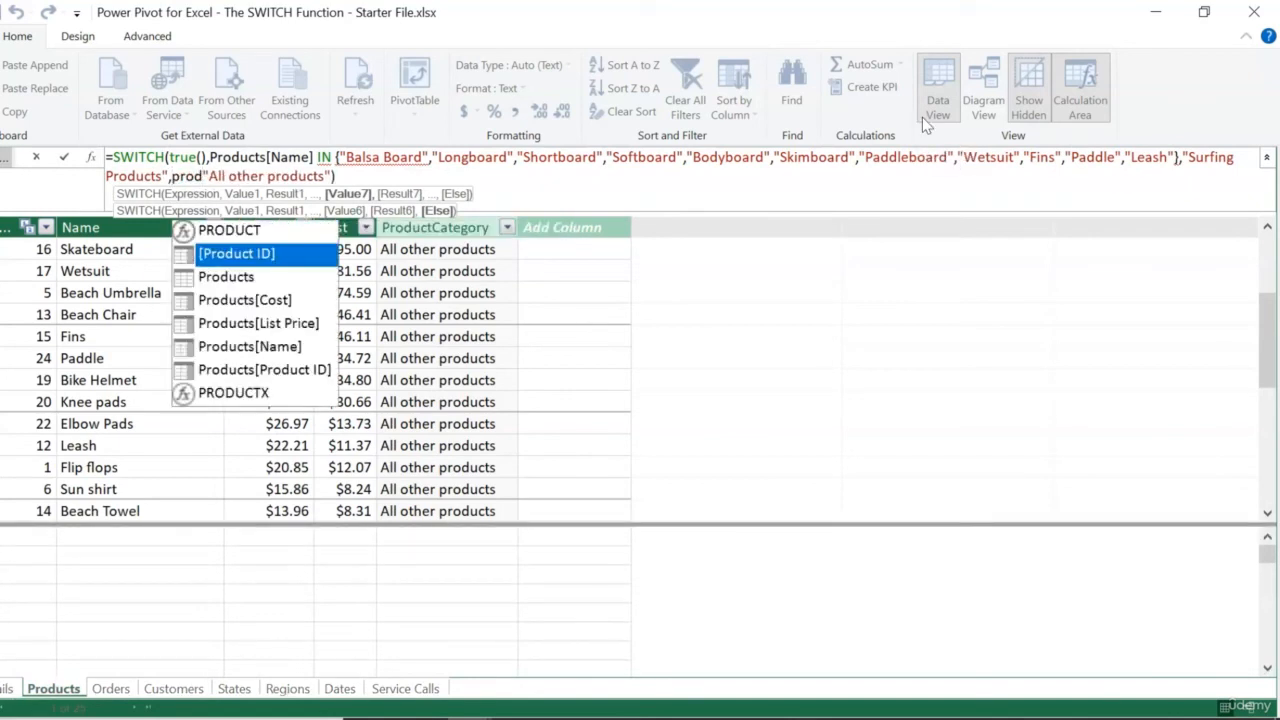
pyautogui.write(' {"Beach cruiser bicycle"},')
pyautogui.scroll(1, 800, 346)
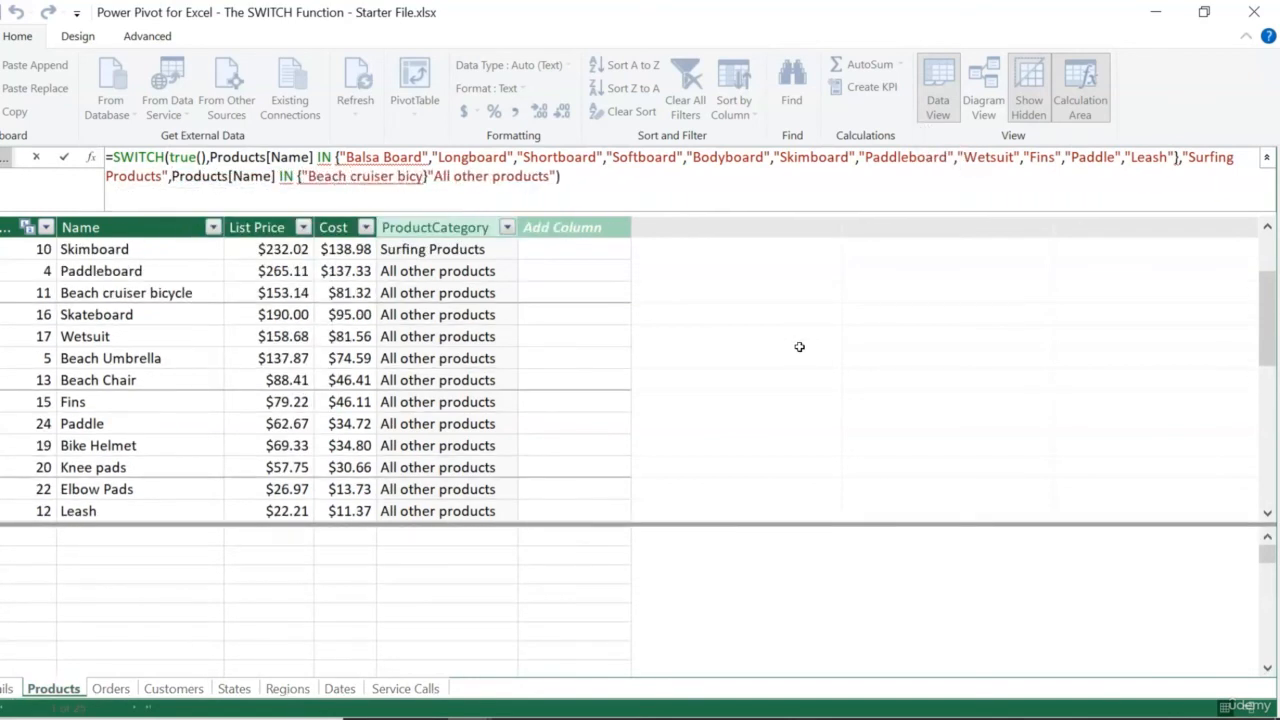
pyautogui.write('"Skateboard","Elbow Pads",')
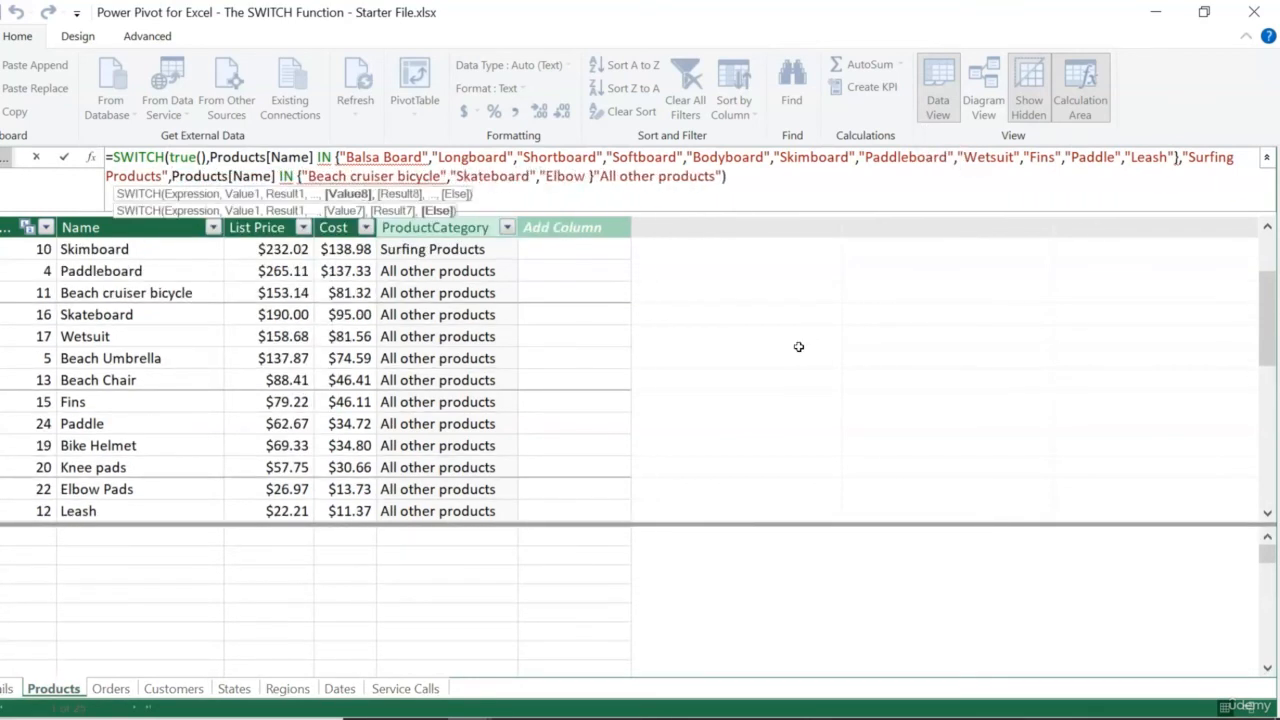
# Step: Extend the second IN condition's list with "Trucker hat", "Knee pads" and "Bike Helmet"
pyautogui.scroll(-3, 276, 438)
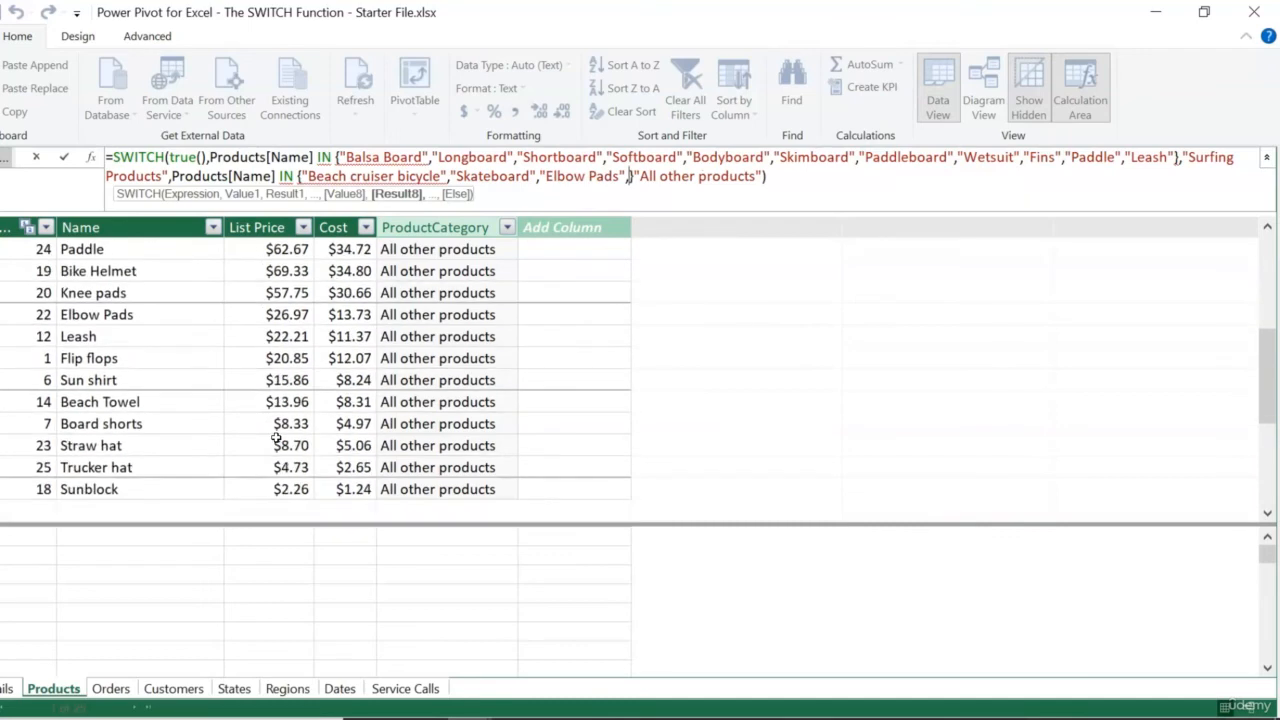
pyautogui.scroll(1, 276, 438)
pyautogui.write('"Trucker hat","')
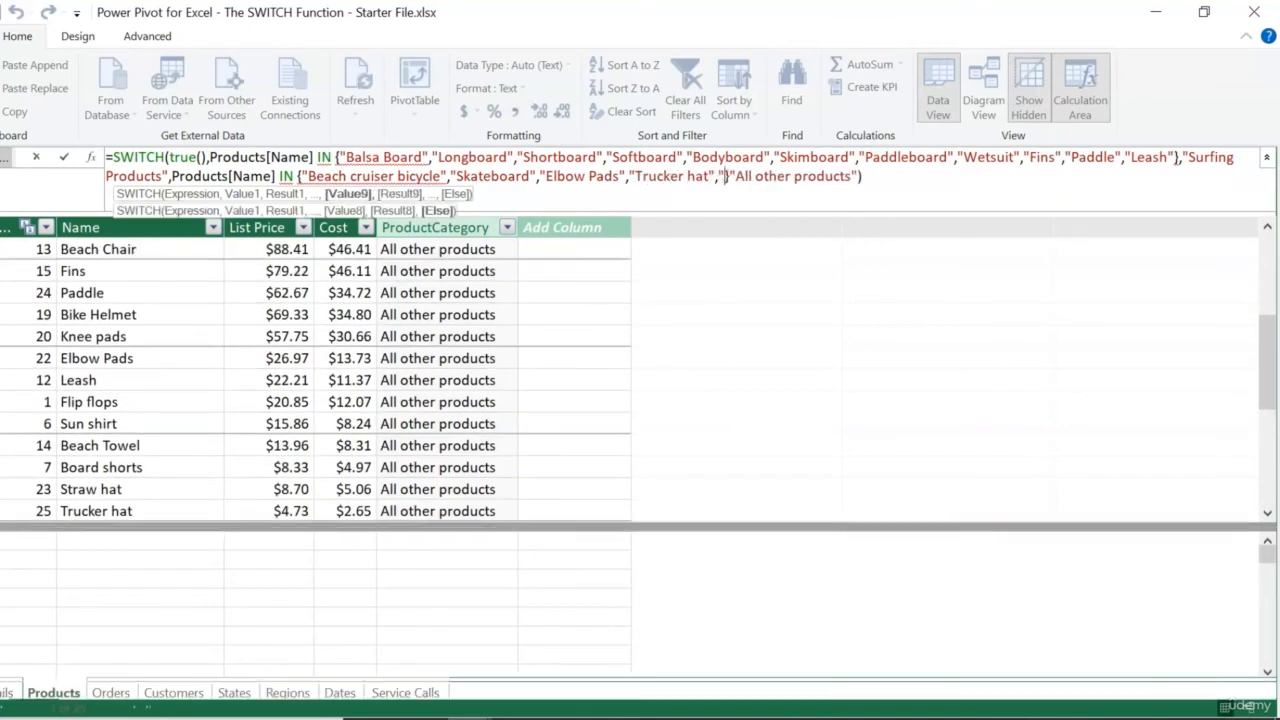
pyautogui.scroll(1, 929, 240)
pyautogui.write('Knee pads","Bike Helmet"')
# Step: Append "Board shorts" after "Leash" in the first IN condition's list
pyautogui.scroll(2, 568, 377)
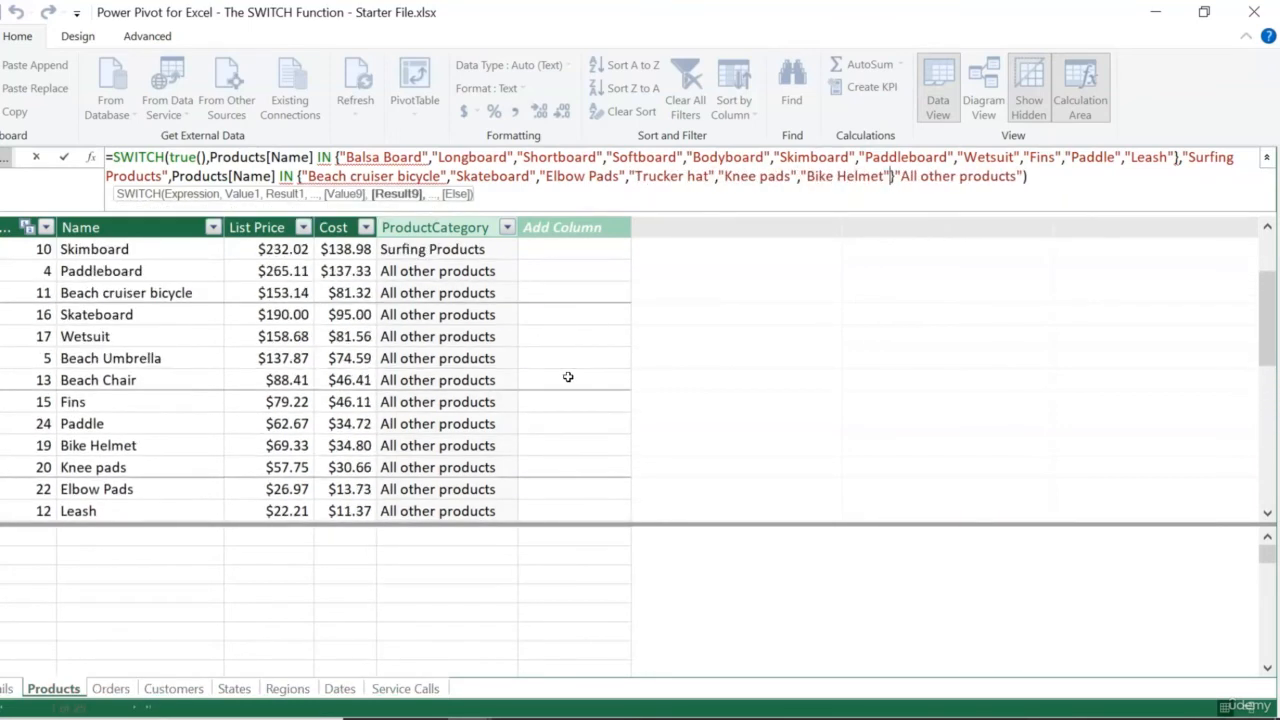
pyautogui.scroll(-2, 568, 377)
pyautogui.click(1170, 157)
pyautogui.write(',"Board shorts"')
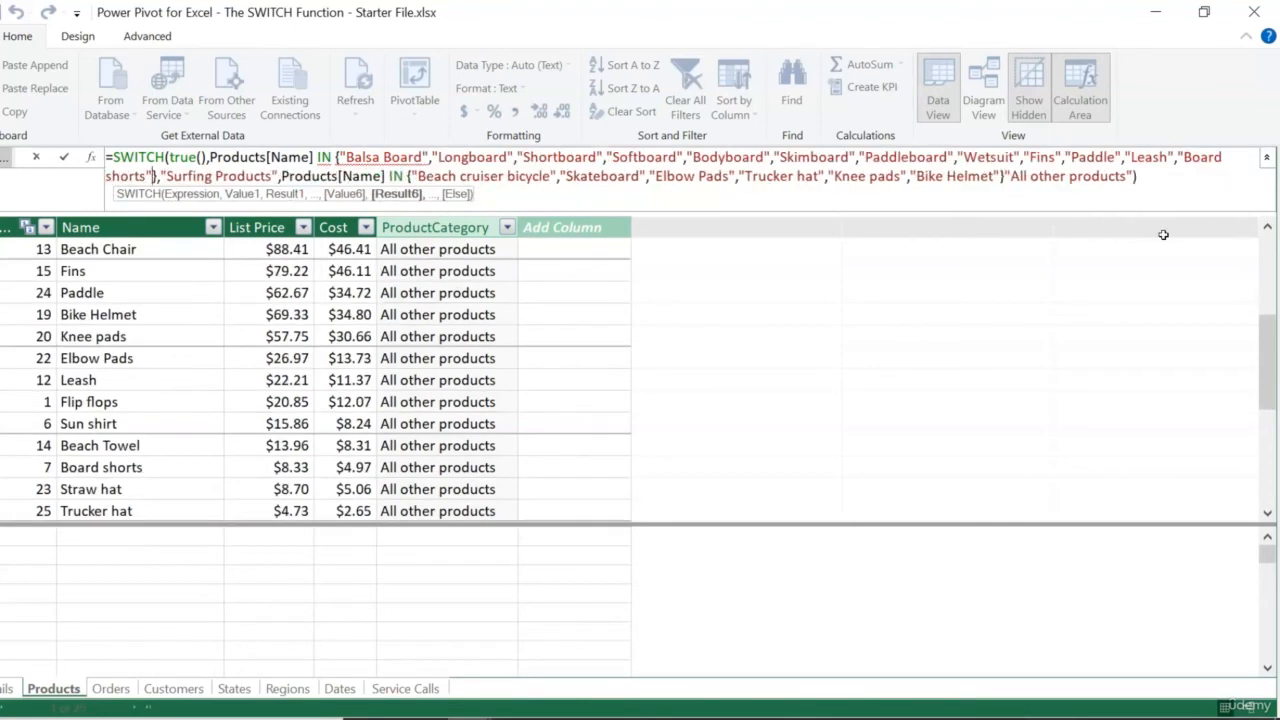
# Step: Change the else result to "Beach Supplies", add "Riding Supplies" as the second condition's result, and commit the ProductCategory formula
pyautogui.moveTo(1010, 177); pyautogui.dragTo(1125, 180)
pyautogui.write('Beach Supplies')
pyautogui.click(1005, 182)
pyautogui.write(',')
pyautogui.press('Return')
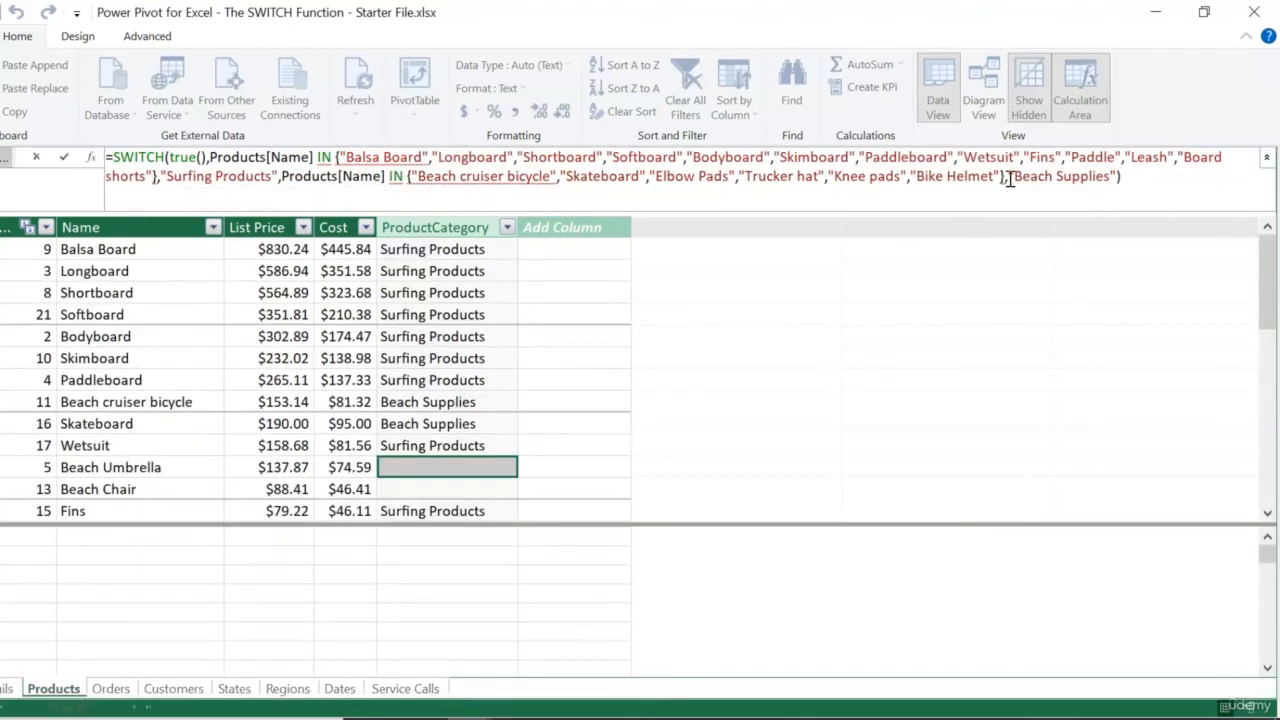
pyautogui.write('"Riding Supplies",')
pyautogui.press('Return')
# Step: Check which ProductCategory value each product gets across the whole Products table, including Beach cruiser bicycle and Beach Towel
pyautogui.scroll(-3, 566, 358)
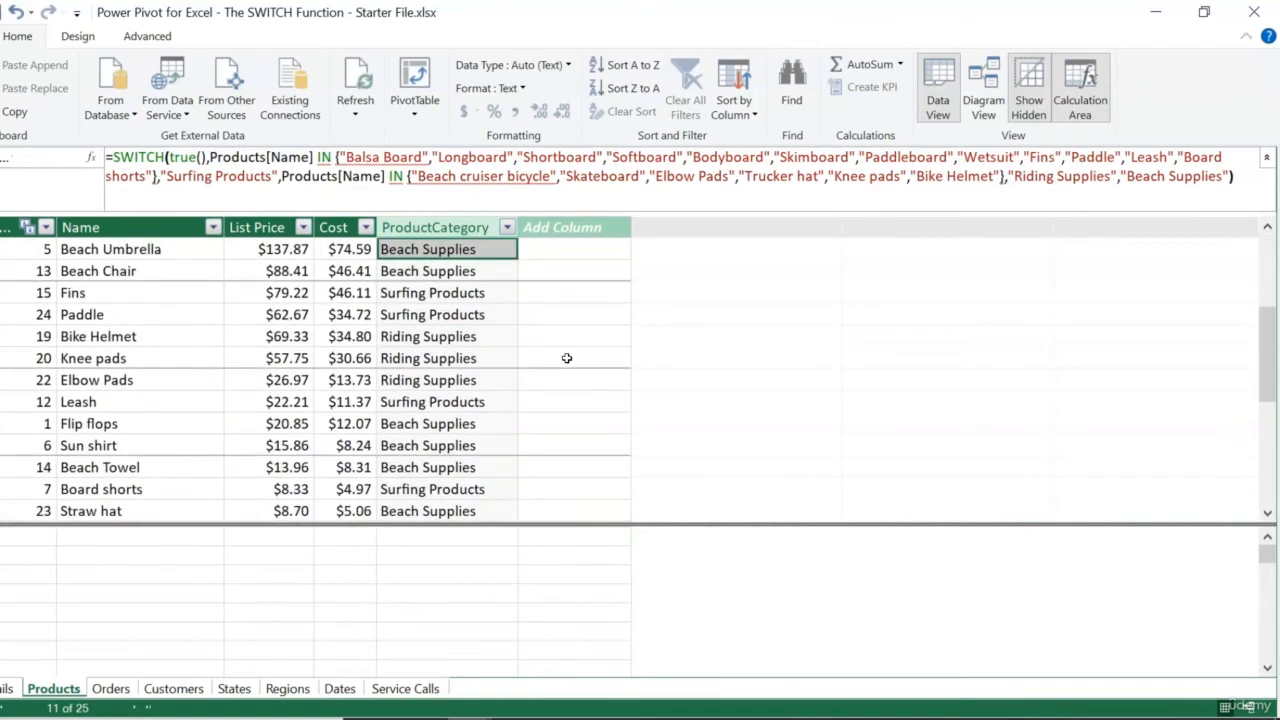
pyautogui.scroll(3, 566, 358)
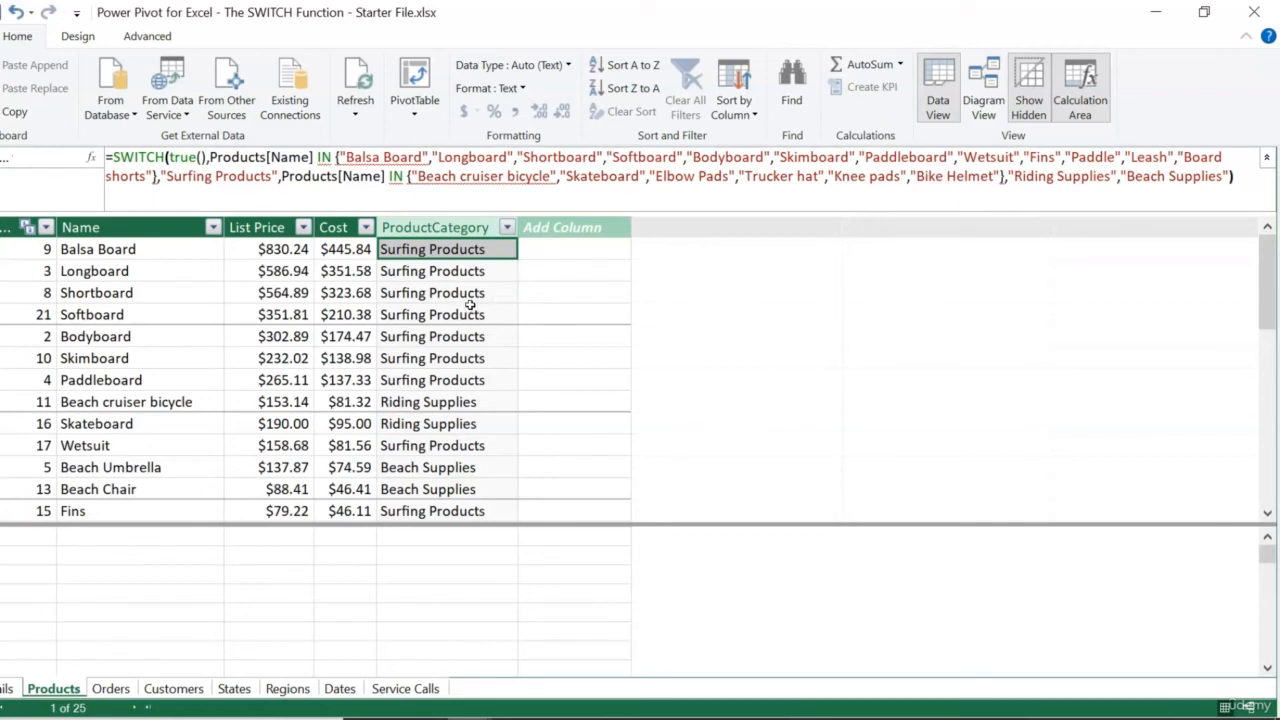
pyautogui.scroll(-1, 474, 303)
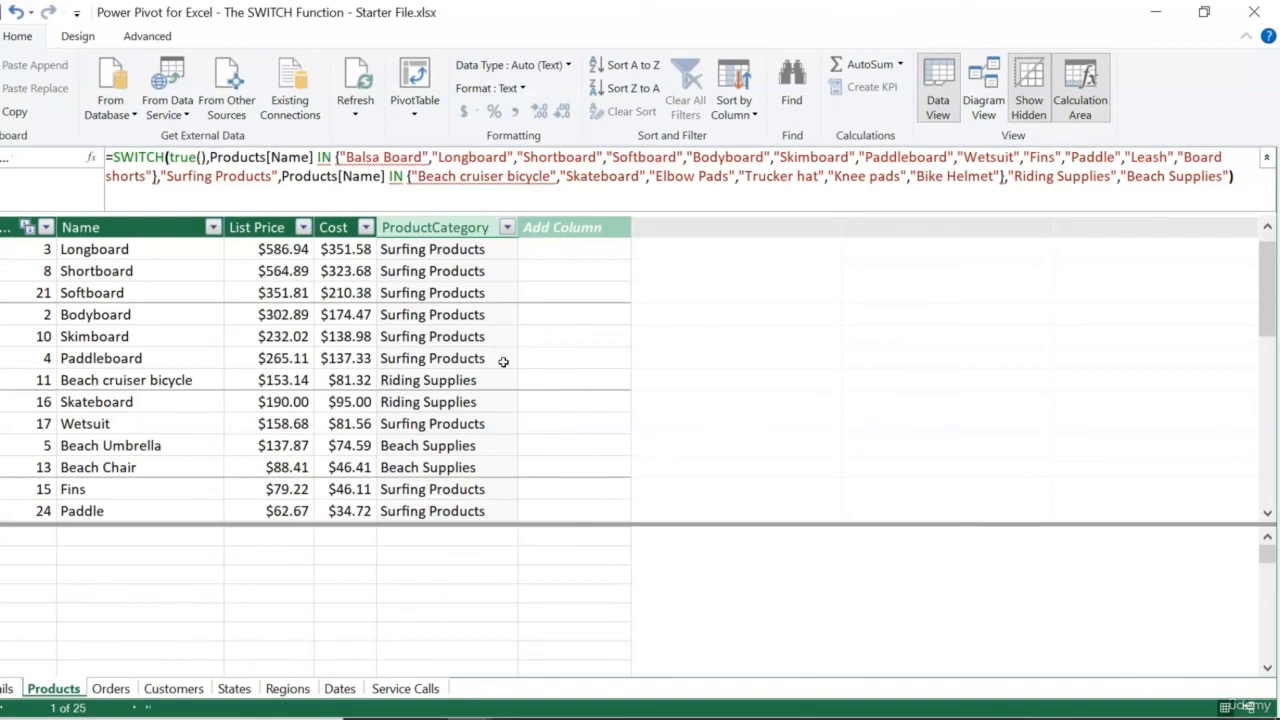
pyautogui.click(178, 385)
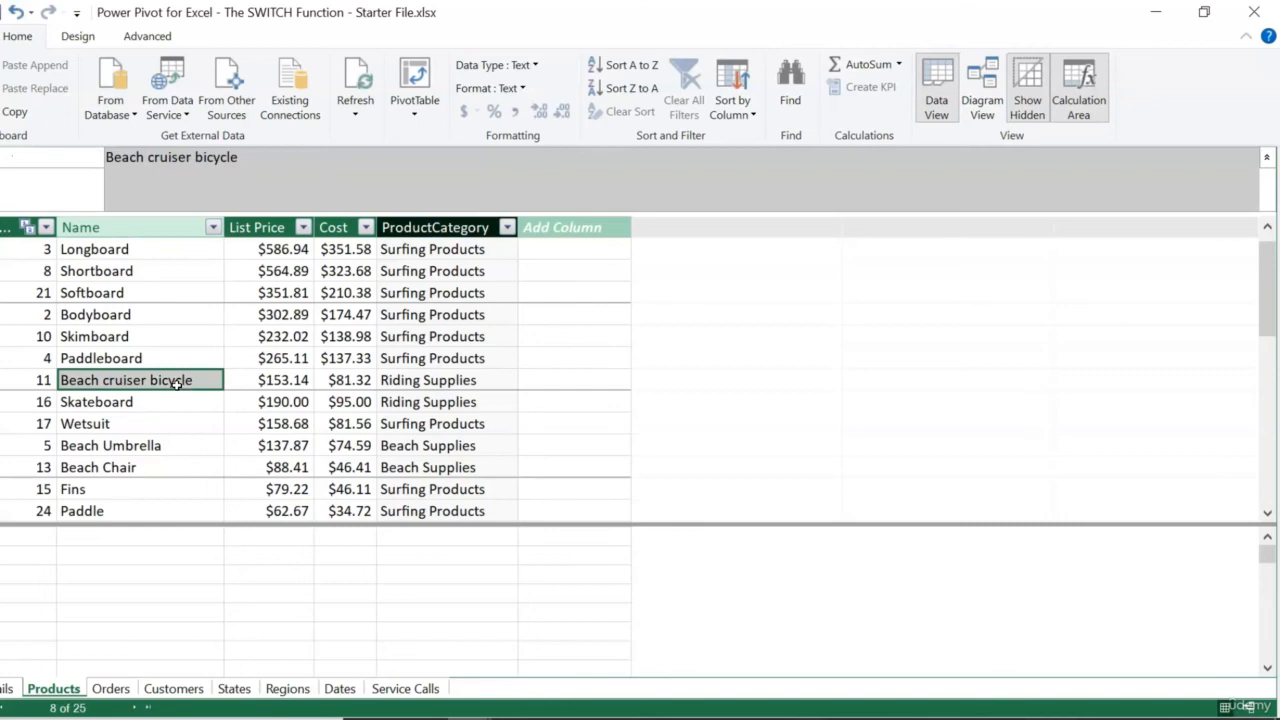
pyautogui.click(418, 381)
pyautogui.scroll(1, 497, 397)
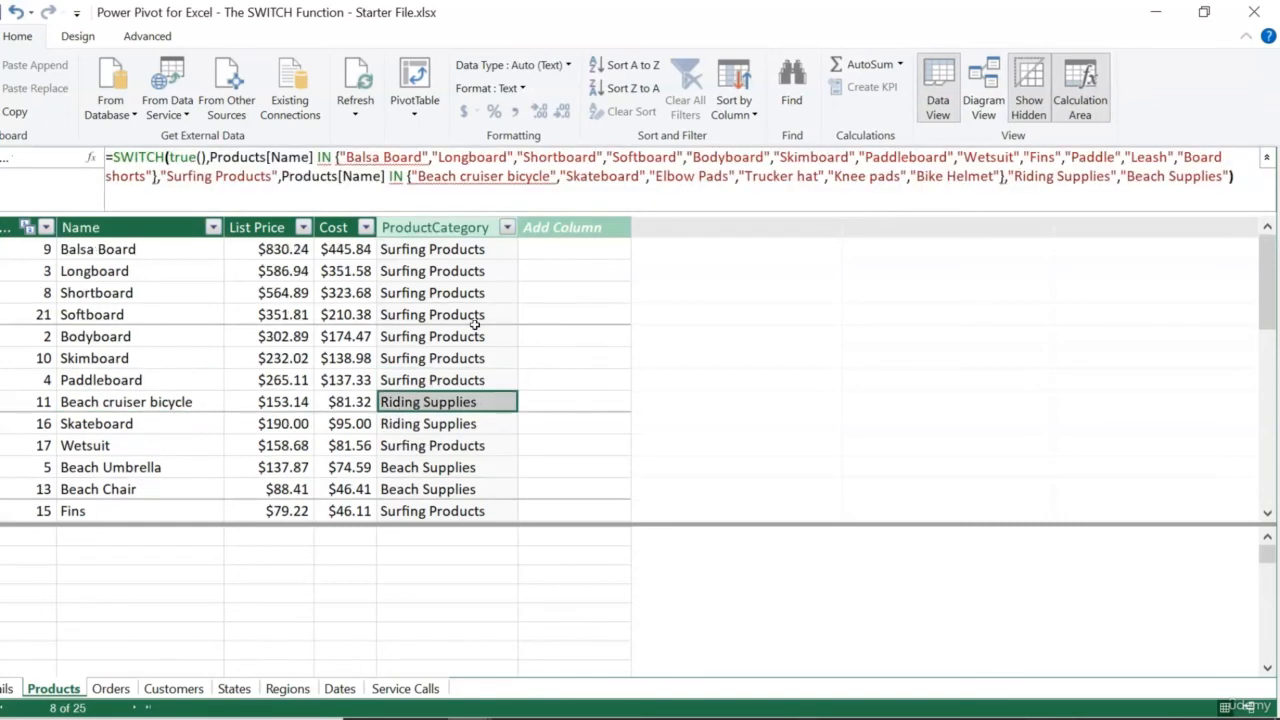
pyautogui.scroll(-3, 474, 322)
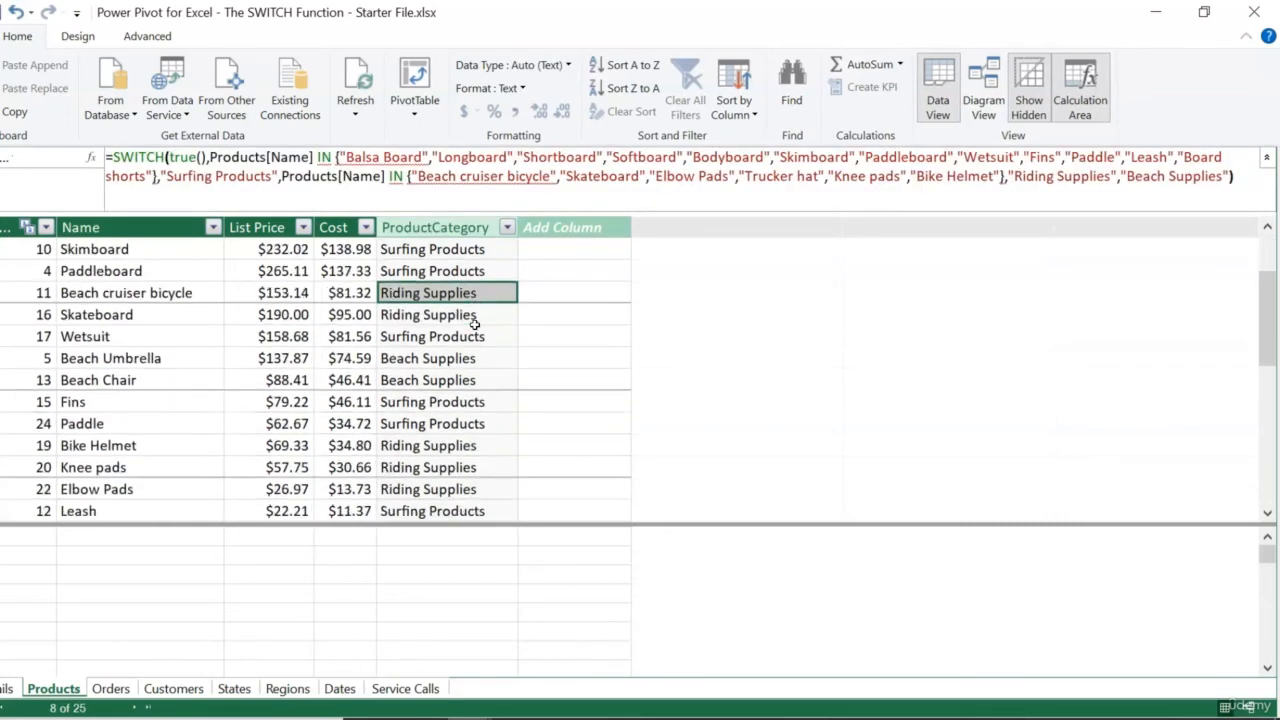
pyautogui.scroll(-2, 474, 322)
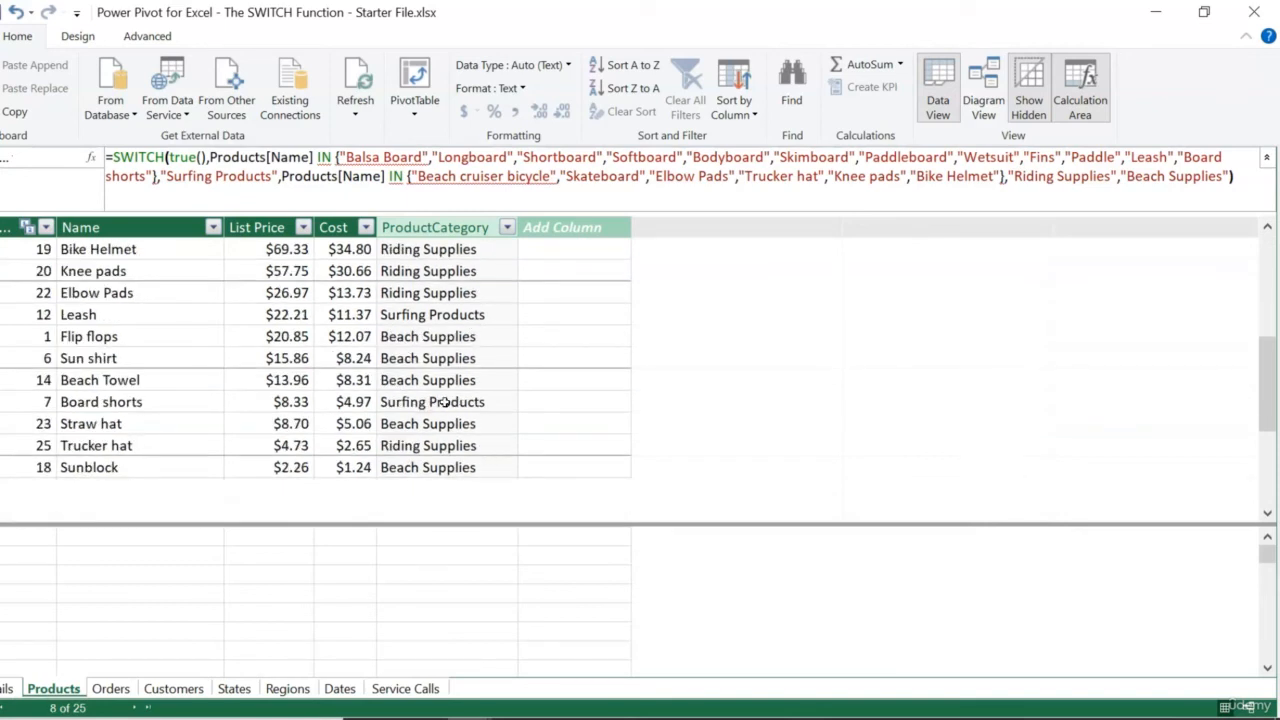
pyautogui.click(424, 376)
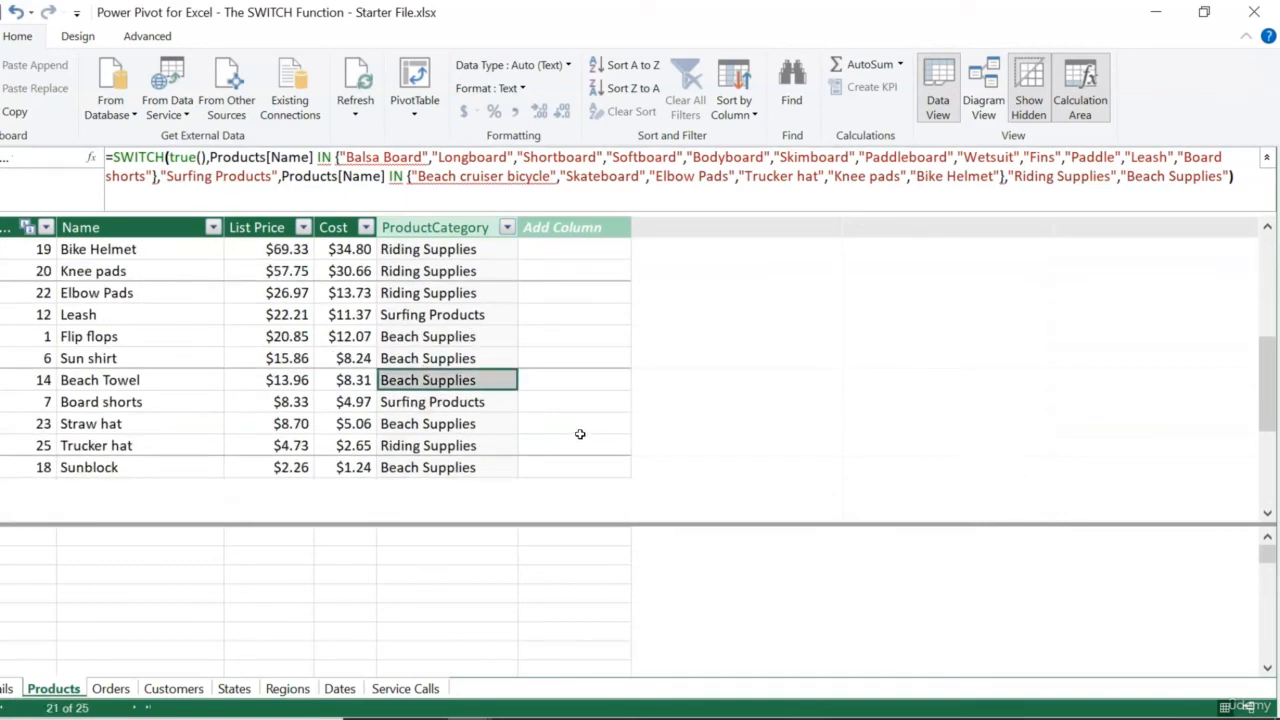